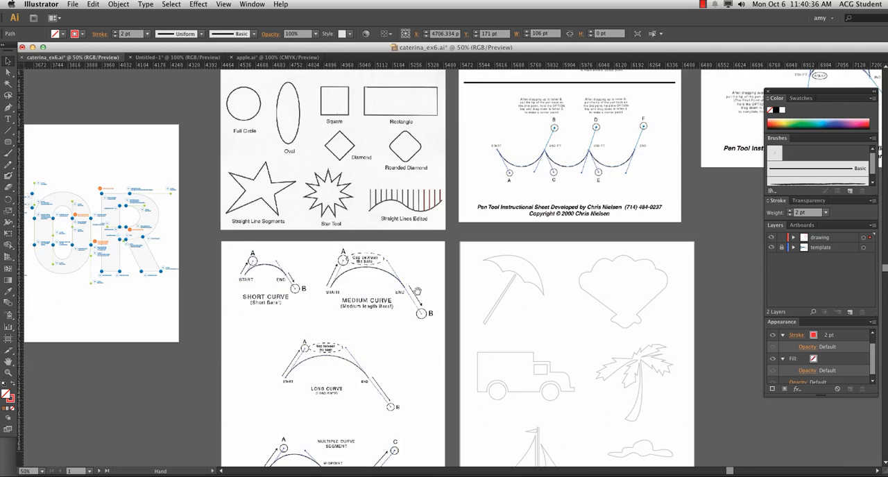
# Step: Delete the red practice lines over the Straight Lines and Horizontal Lines examples on the line exercise sheet
pyautogui.moveTo(521, 309); pyautogui.dragTo(418, 303)
pyautogui.moveTo(399, 355); pyautogui.dragTo(323, 439)
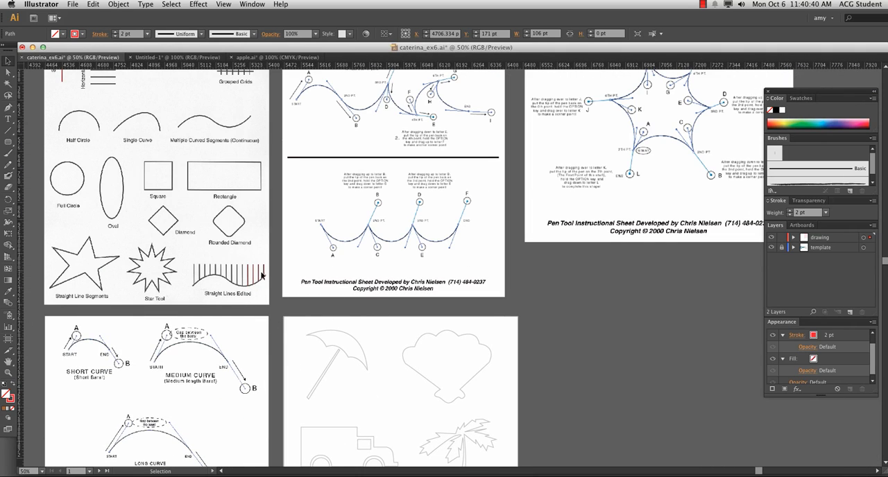
pyautogui.moveTo(213, 242); pyautogui.dragTo(426, 383)
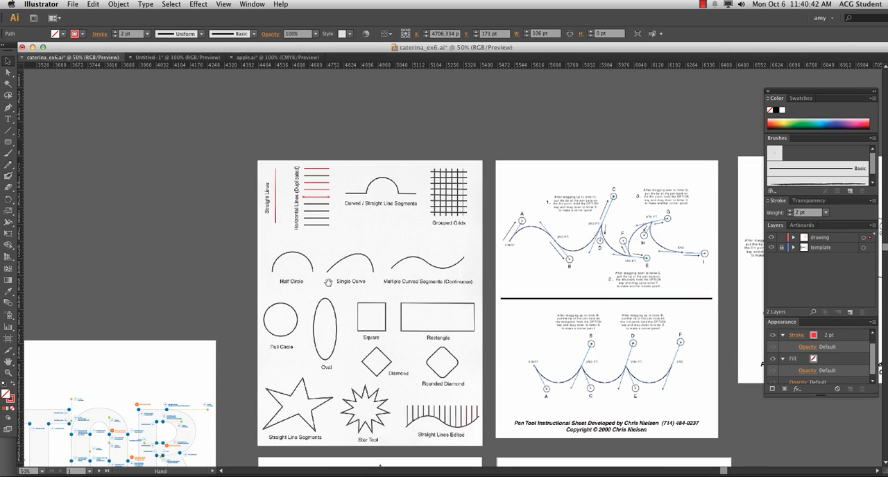
pyautogui.moveTo(255, 161); pyautogui.dragTo(342, 246)
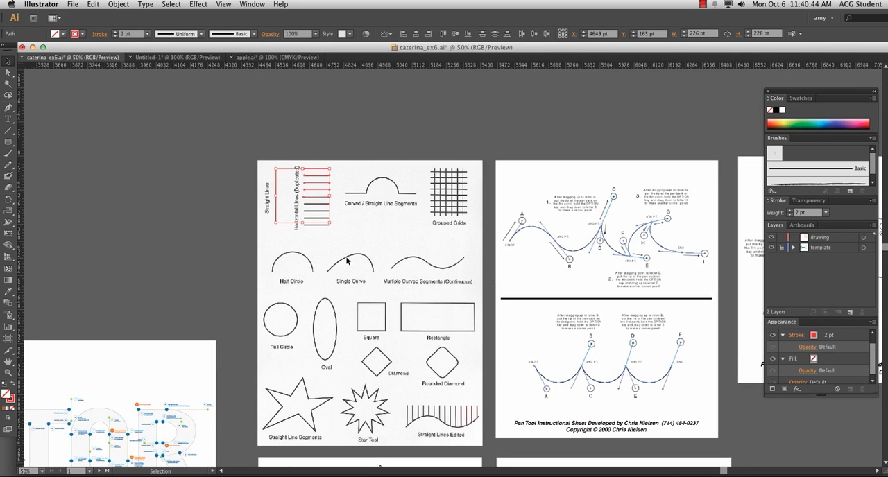
pyautogui.click(347, 260)
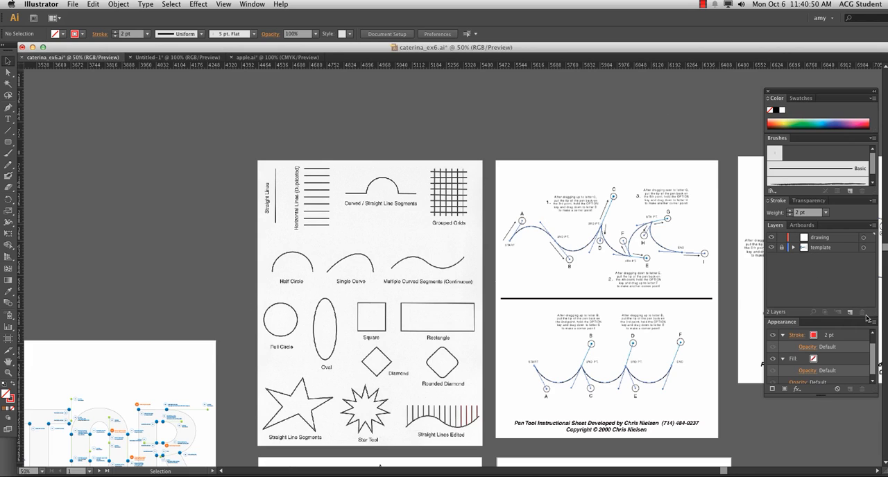
# Step: Select the template layer and expand its list of objects
pyautogui.click(819, 249)
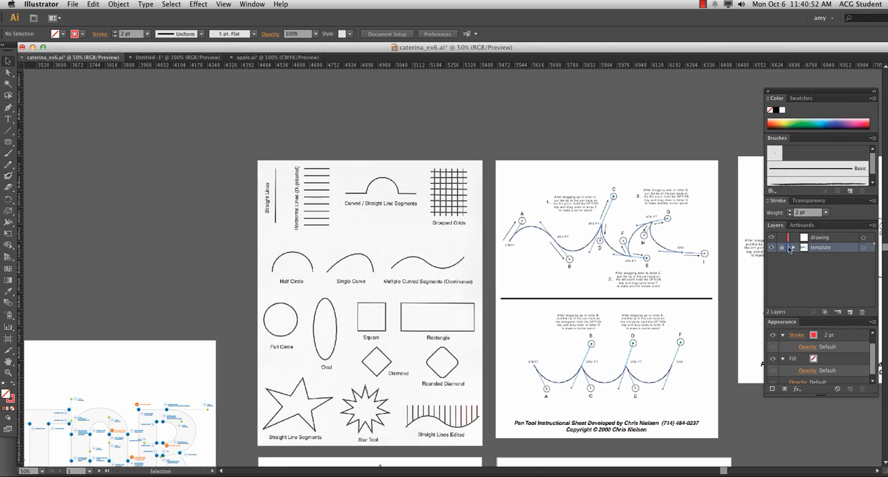
pyautogui.click(794, 248)
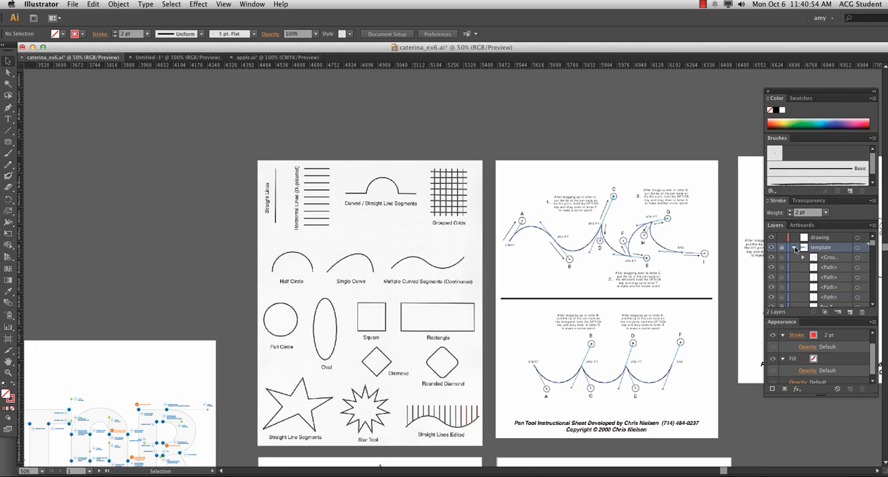
pyautogui.click(795, 248)
pyautogui.click(794, 248)
pyautogui.click(794, 248)
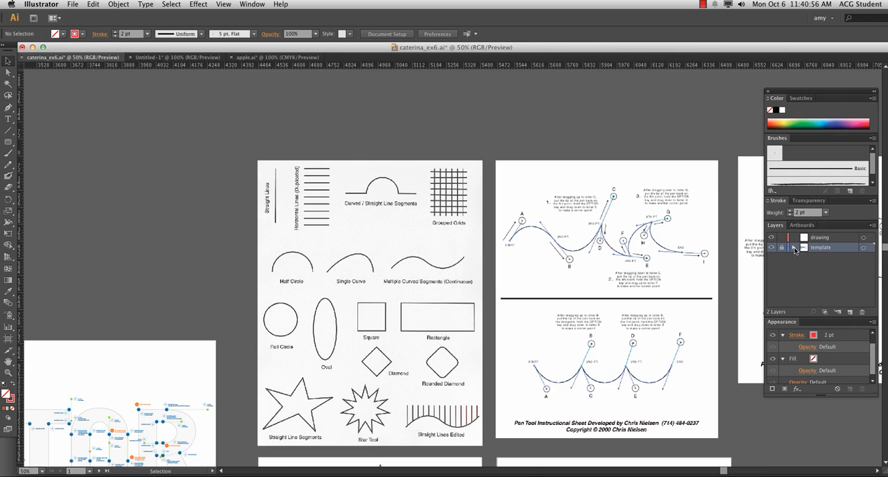
pyautogui.click(794, 248)
# Step: Undock and enlarge the Layers panel, and look through the objects in the template layer
pyautogui.moveTo(775, 226); pyautogui.dragTo(50, 73)
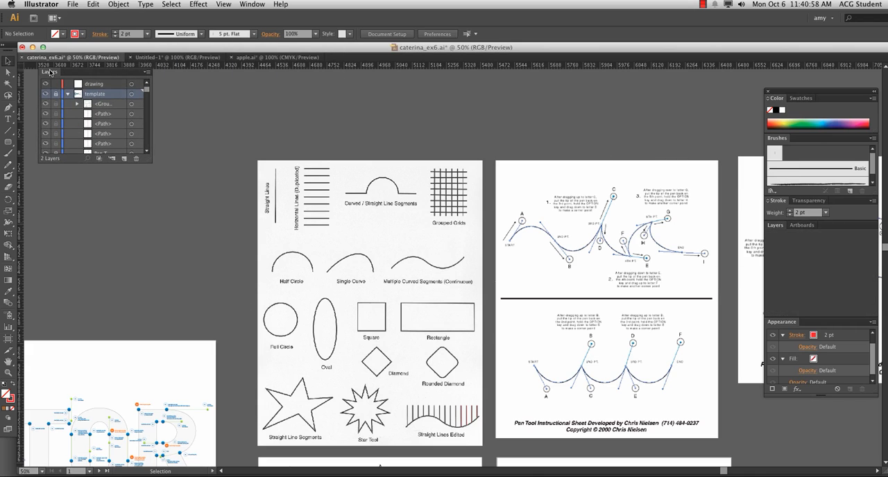
pyautogui.moveTo(153, 172); pyautogui.dragTo(255, 382)
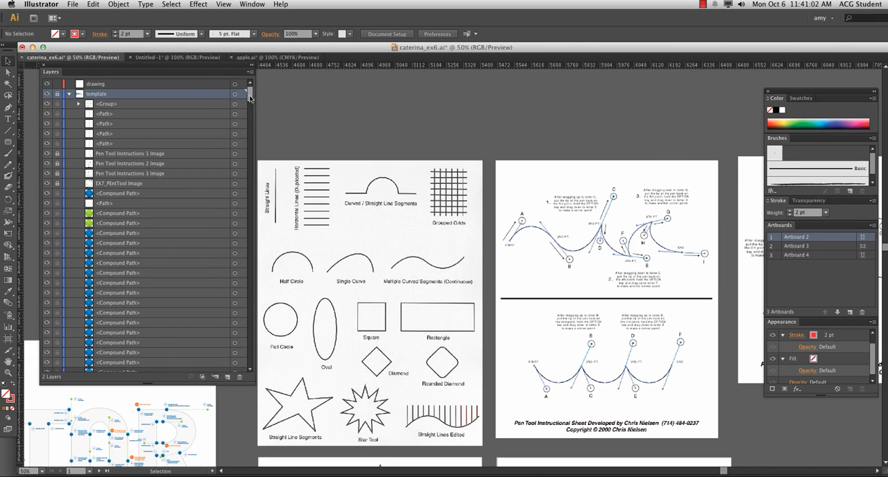
pyautogui.moveTo(250, 97); pyautogui.dragTo(250, 347)
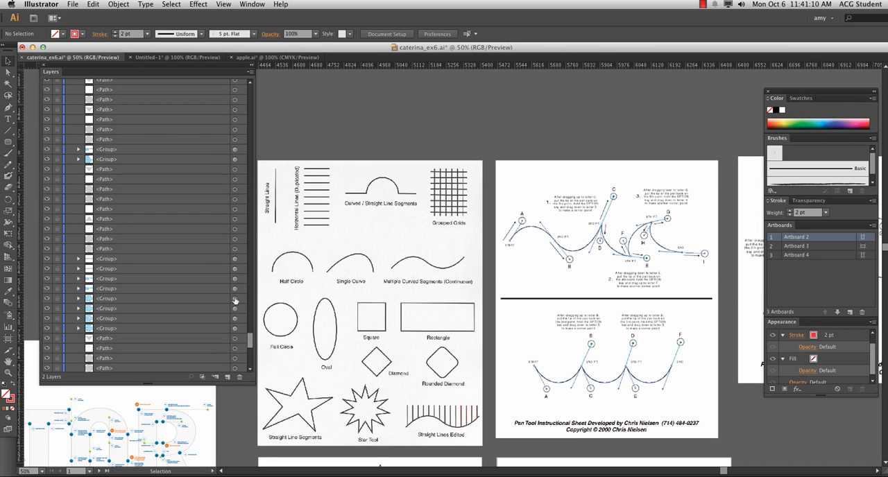
pyautogui.moveTo(242, 340); pyautogui.dragTo(260, 59)
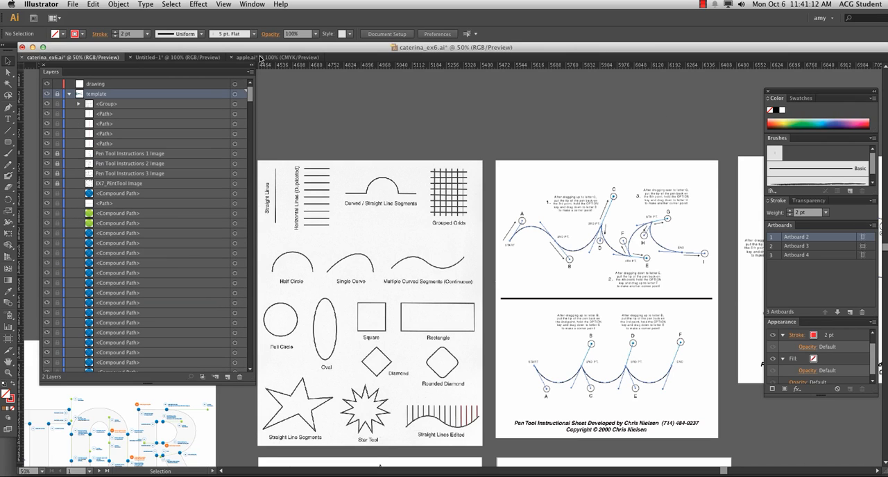
# Step: Unlock the template layer and target its first green compound path to locate it in the VECTOR artwork
pyautogui.click(55, 93)
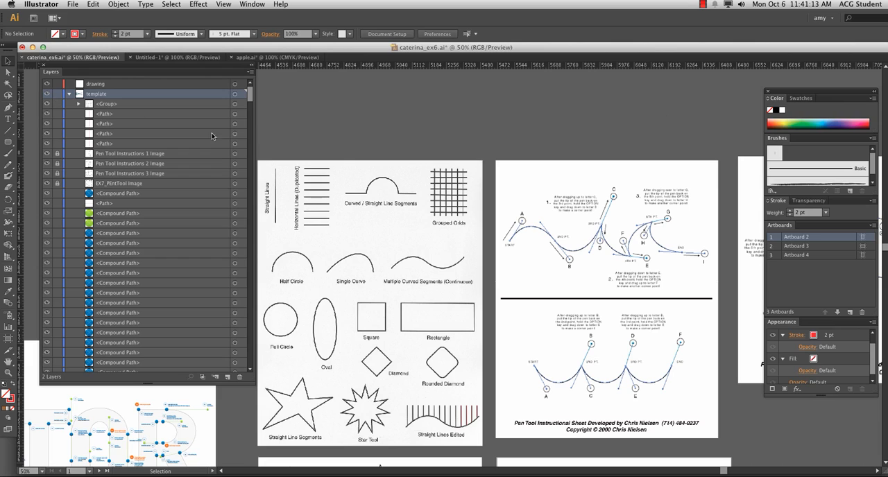
pyautogui.click(235, 213)
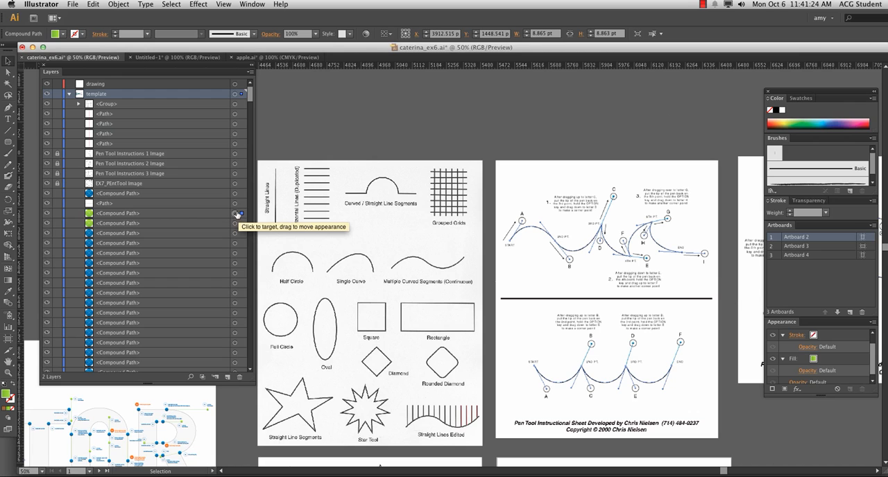
pyautogui.moveTo(222, 422); pyautogui.dragTo(738, 290)
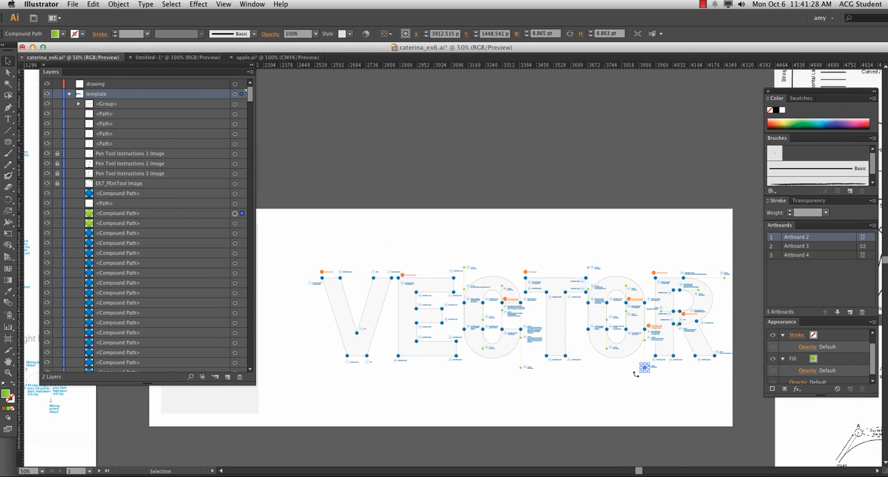
# Step: Target the path just above the locked images and the second green compound path to locate them at 150% zoom
pyautogui.click(235, 145)
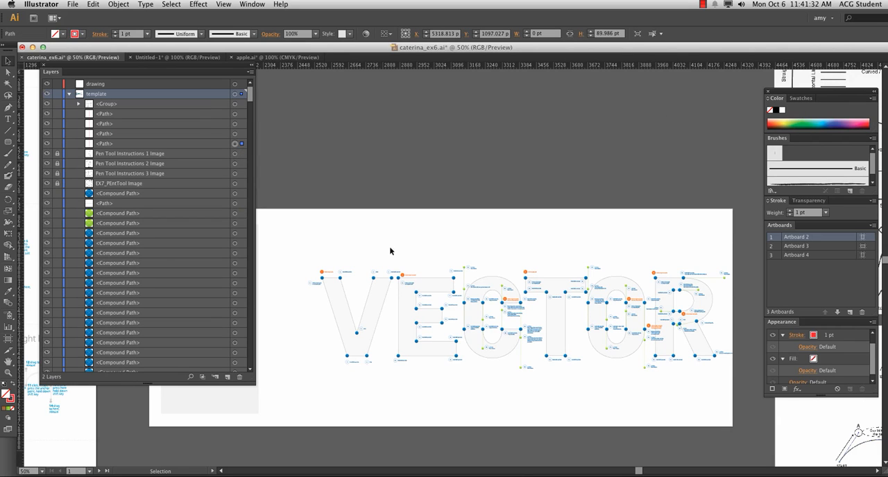
pyautogui.press('super+equal')
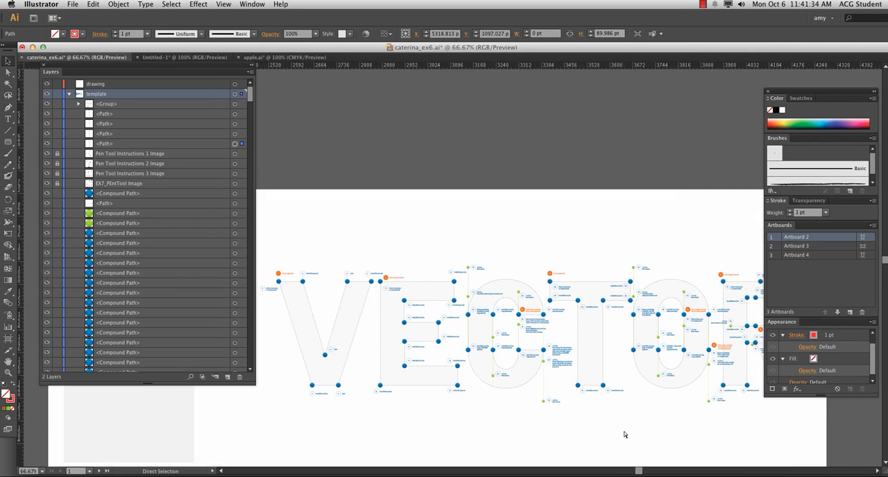
pyautogui.press('super+equal')
pyautogui.press('super+equal')
pyautogui.moveTo(540, 340); pyautogui.dragTo(279, 92)
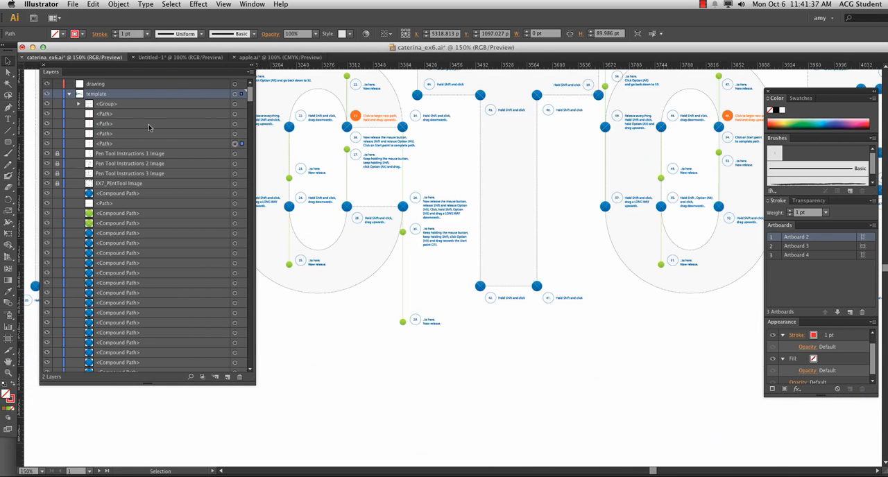
pyautogui.click(235, 224)
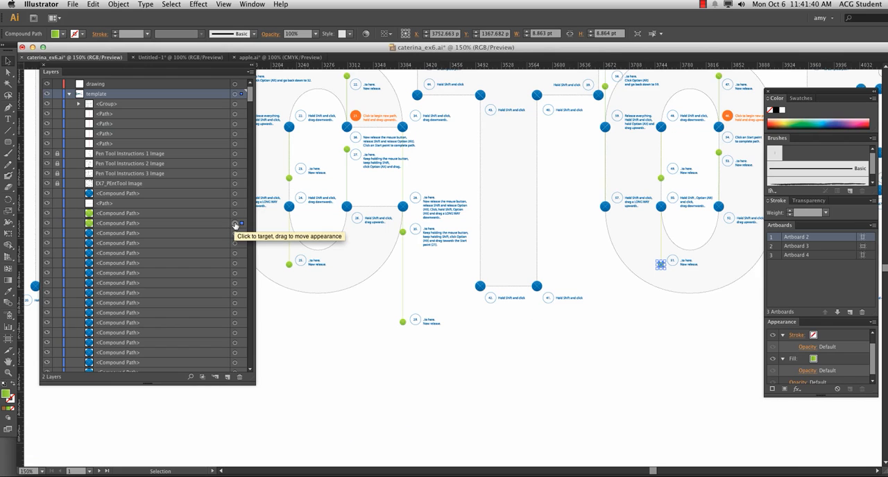
# Step: Examine the numbered Pen tool instructions and anchor dots across the VECTOR letters
pyautogui.press('m')
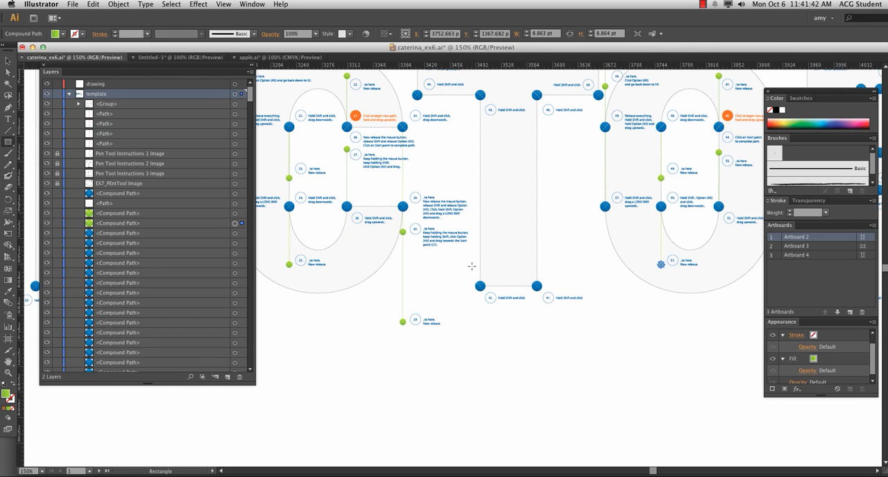
pyautogui.press('space')
pyautogui.moveTo(377, 233); pyautogui.dragTo(635, 399)
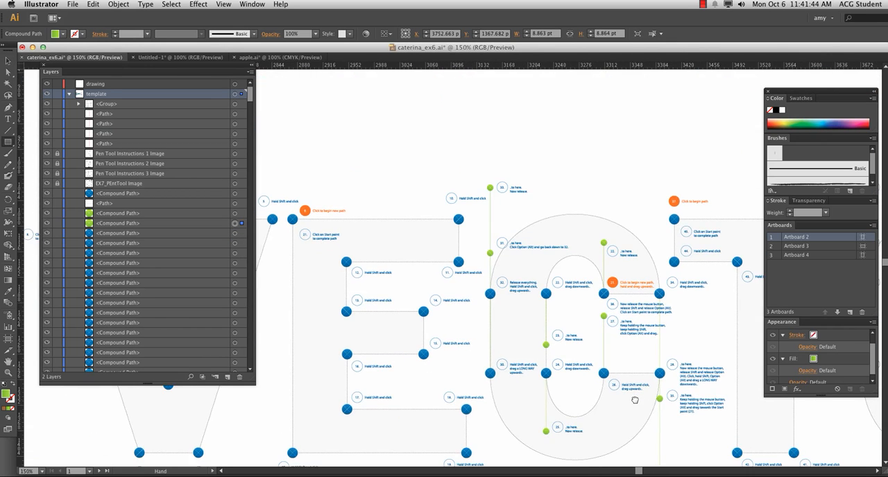
pyautogui.moveTo(463, 399)
pyautogui.mouseDown()
pyautogui.moveTo(542, 390)
pyautogui.moveTo(580, 319)
pyautogui.moveTo(526, 317)
pyautogui.moveTo(441, 295)
pyautogui.moveTo(337, 307)
pyautogui.mouseUp()
pyautogui.moveTo(512, 313)
pyautogui.mouseDown()
pyautogui.moveTo(500, 301)
pyautogui.moveTo(365, 310)
pyautogui.moveTo(328, 296)
pyautogui.mouseUp()
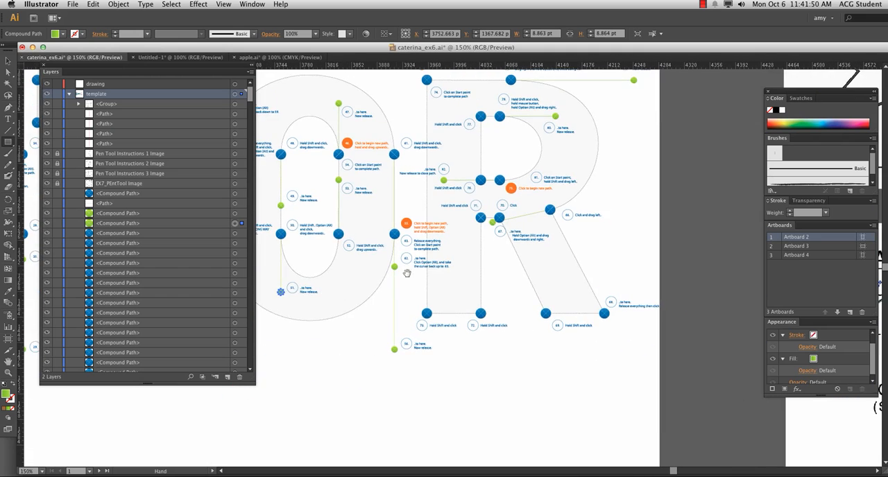
pyautogui.moveTo(406, 273)
pyautogui.mouseDown()
pyautogui.moveTo(478, 340)
pyautogui.moveTo(529, 344)
pyautogui.mouseUp()
pyautogui.moveTo(361, 312); pyautogui.dragTo(492, 308)
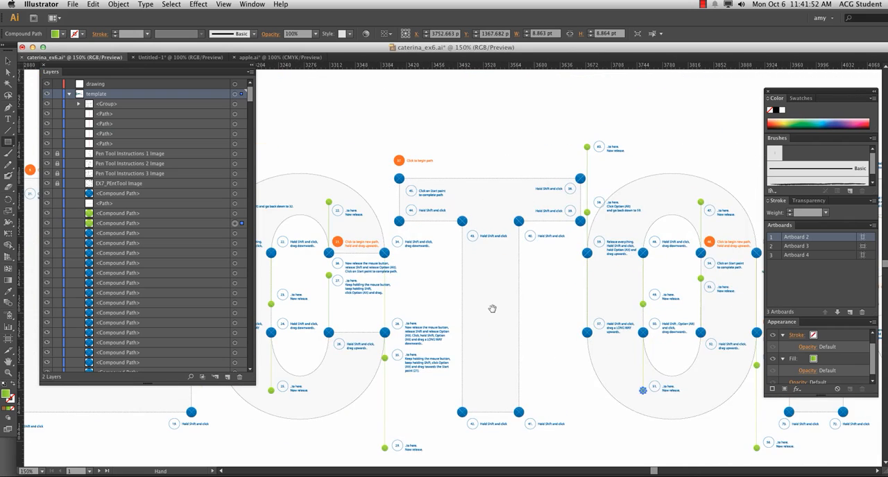
pyautogui.moveTo(387, 321); pyautogui.dragTo(570, 320)
pyautogui.moveTo(400, 318)
pyautogui.mouseDown()
pyautogui.moveTo(585, 320)
pyautogui.moveTo(335, 275)
pyautogui.mouseUp()
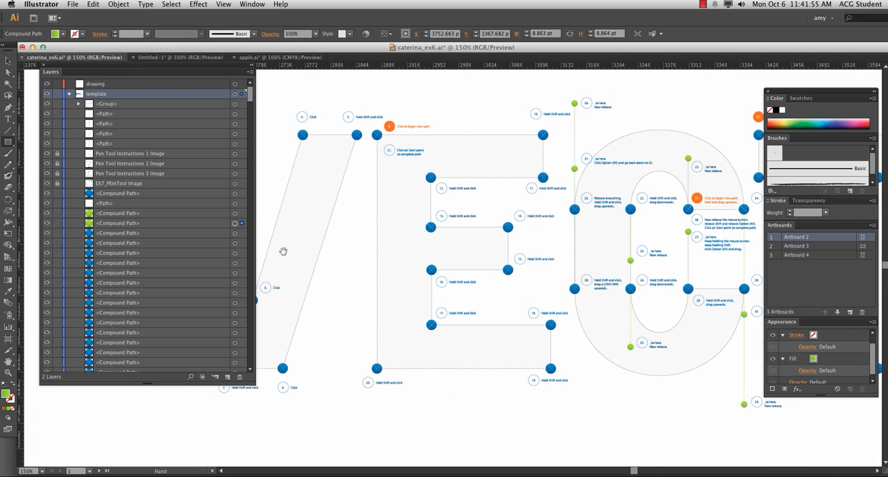
# Step: Target one of the blue compound paths in the template layer and locate its dot in the VECTOR letters
pyautogui.click(234, 263)
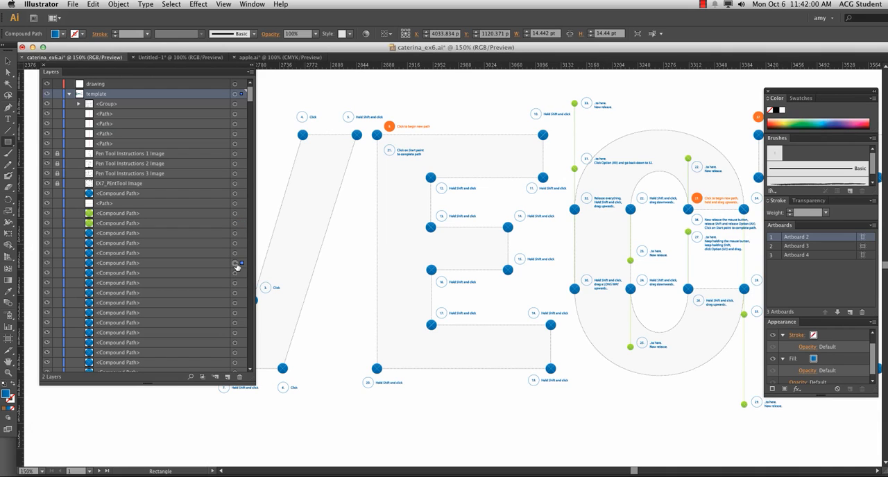
pyautogui.moveTo(375, 326)
pyautogui.mouseDown()
pyautogui.moveTo(620, 368)
pyautogui.moveTo(369, 314)
pyautogui.mouseUp()
pyautogui.moveTo(512, 329); pyautogui.dragTo(333, 316)
pyautogui.moveTo(599, 328); pyautogui.dragTo(399, 322)
pyautogui.moveTo(486, 322); pyautogui.dragTo(320, 322)
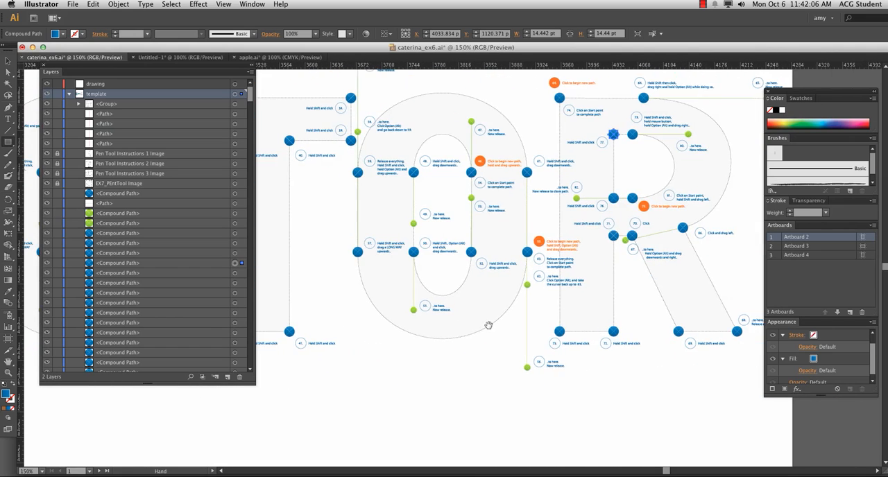
pyautogui.moveTo(473, 274); pyautogui.dragTo(354, 266)
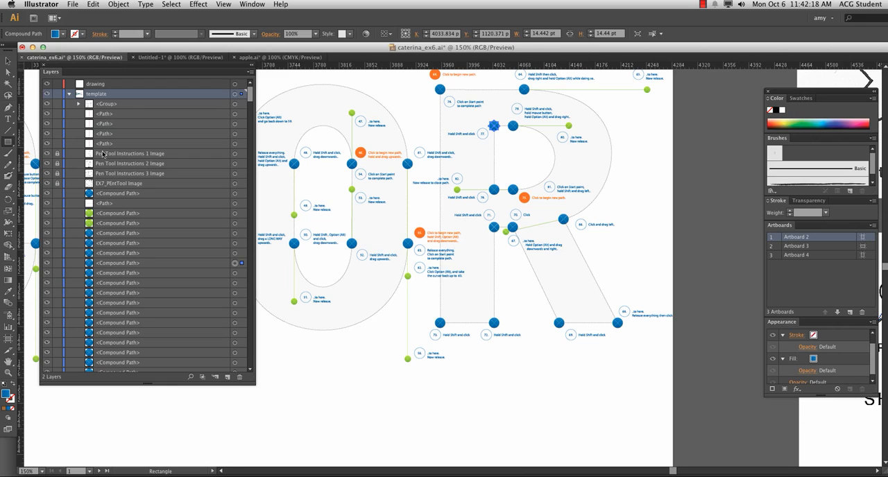
# Step: Collapse and lock the template layer, and move the Layers panel away from the artwork
pyautogui.click(68, 95)
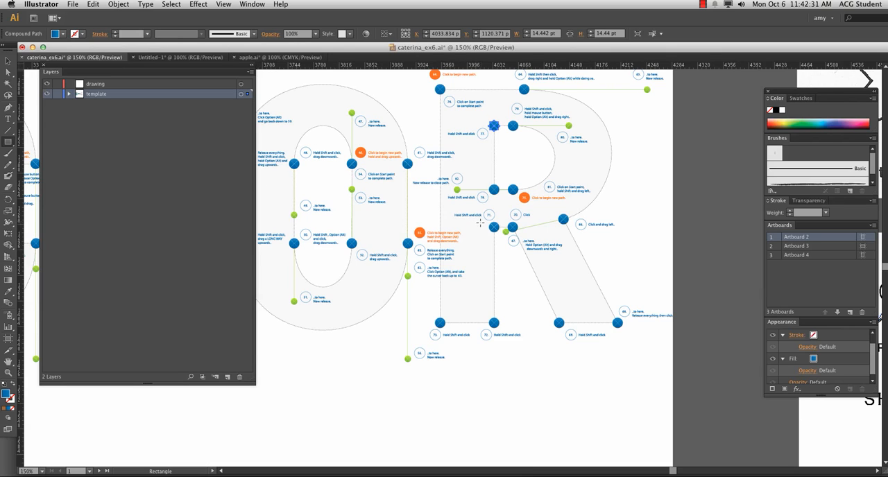
pyautogui.click(58, 95)
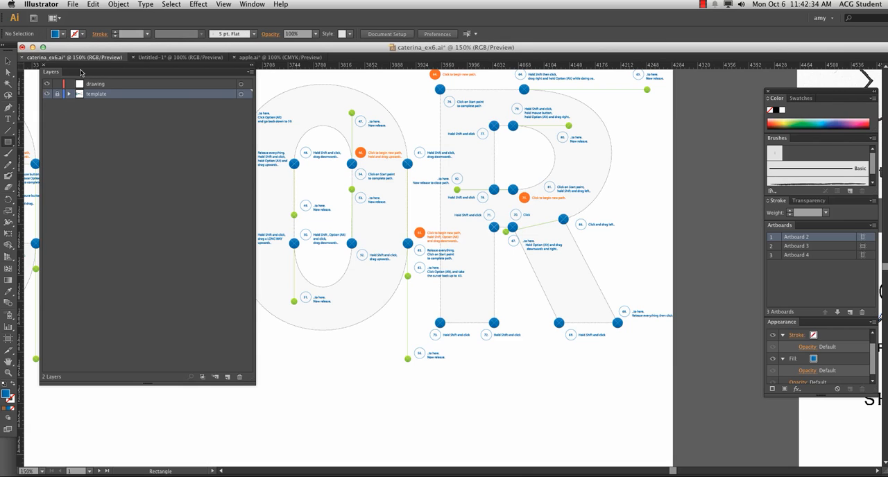
pyautogui.moveTo(80, 72); pyautogui.dragTo(714, 145)
# Step: Trace the vertical Straight Lines example with the Pen tool on the drawing layer
pyautogui.moveTo(218, 173); pyautogui.dragTo(194, 317)
pyautogui.moveTo(640, 244); pyautogui.dragTo(140, 301)
pyautogui.moveTo(552, 215); pyautogui.dragTo(218, 360)
pyautogui.moveTo(207, 85); pyautogui.dragTo(389, 322)
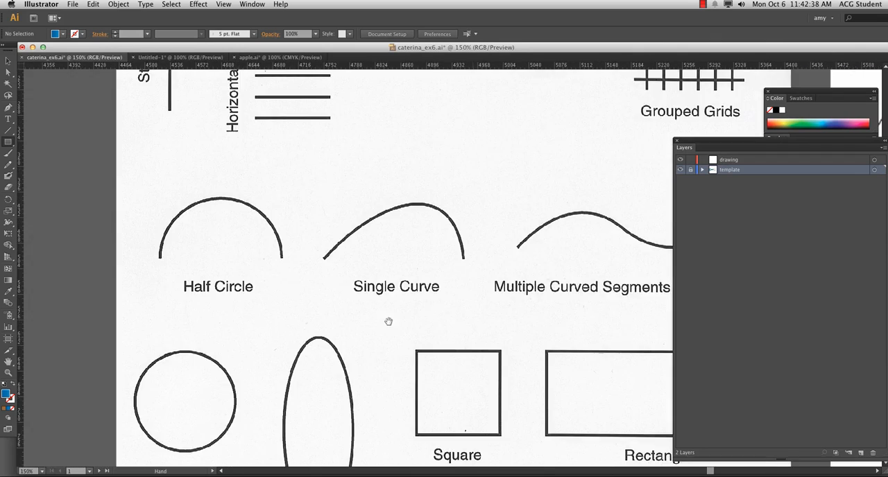
pyautogui.moveTo(186, 233)
pyautogui.mouseDown()
pyautogui.moveTo(194, 379)
pyautogui.moveTo(134, 392)
pyautogui.mouseUp()
pyautogui.moveTo(259, 240); pyautogui.dragTo(294, 315)
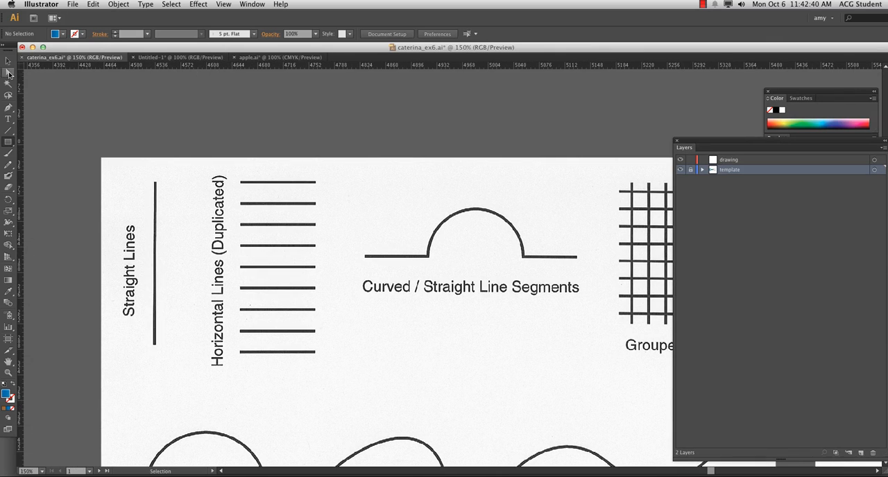
pyautogui.click(8, 108)
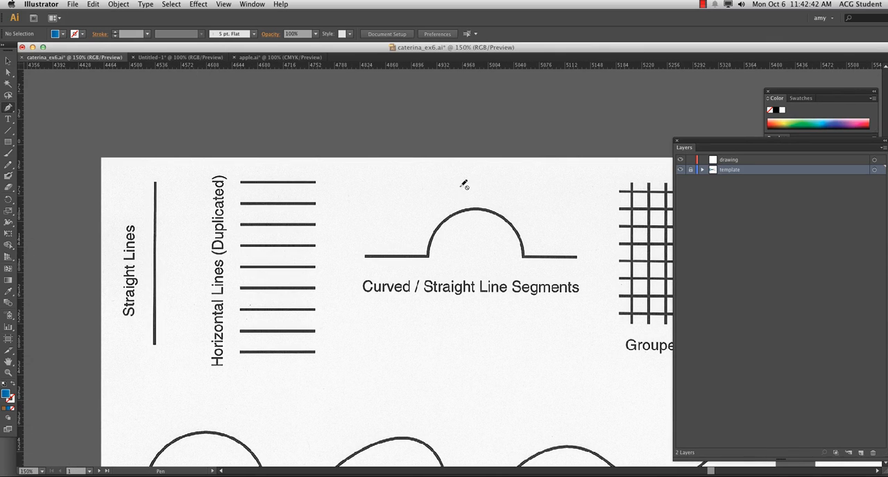
pyautogui.click(744, 161)
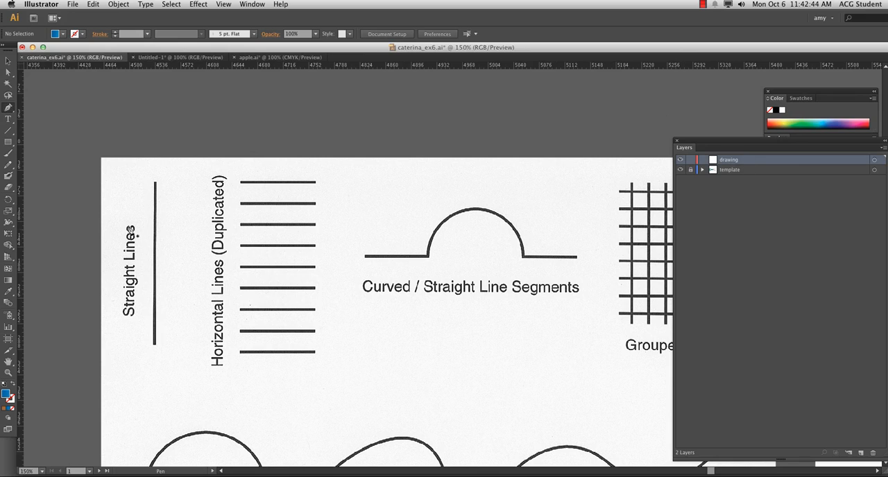
pyautogui.click(155, 182)
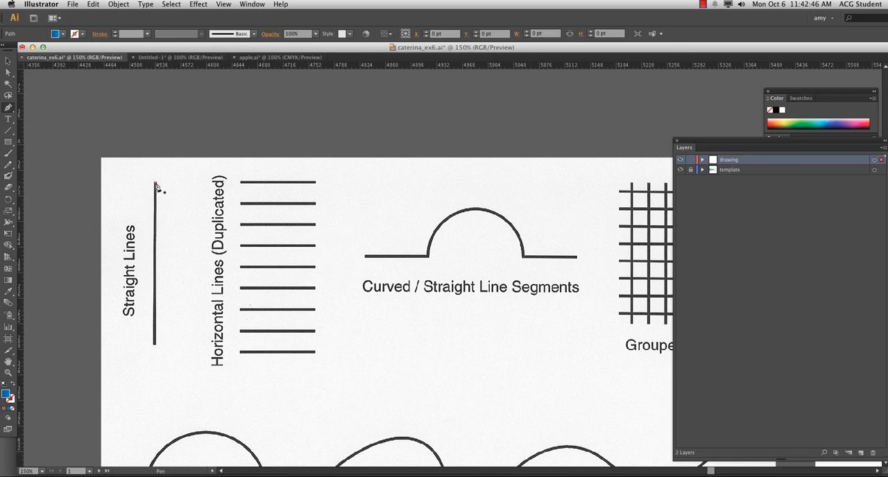
pyautogui.click(154, 347)
pyautogui.click(157, 348)
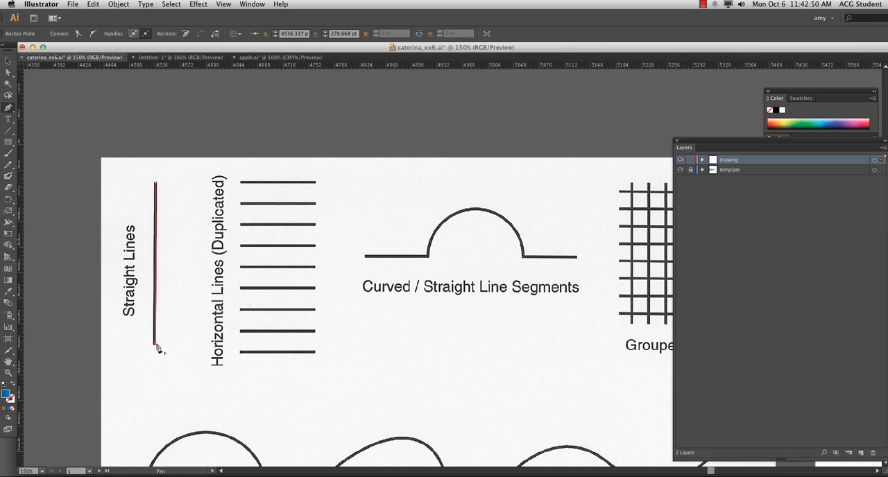
# Step: Swap the traced line's fill and stroke colours to give it a blue stroke and no fill
pyautogui.click(13, 385)
pyautogui.click(10, 400)
pyautogui.click(6, 393)
pyautogui.click(240, 184)
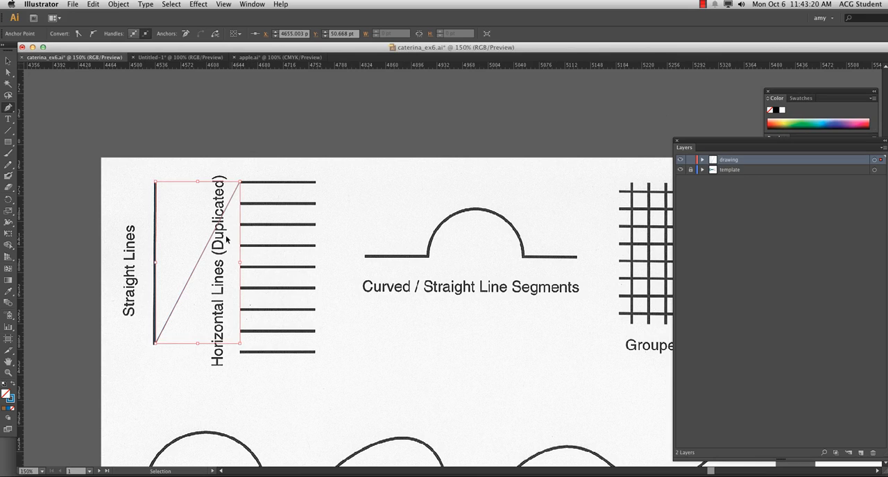
pyautogui.press('super+z')
pyautogui.press('alt')
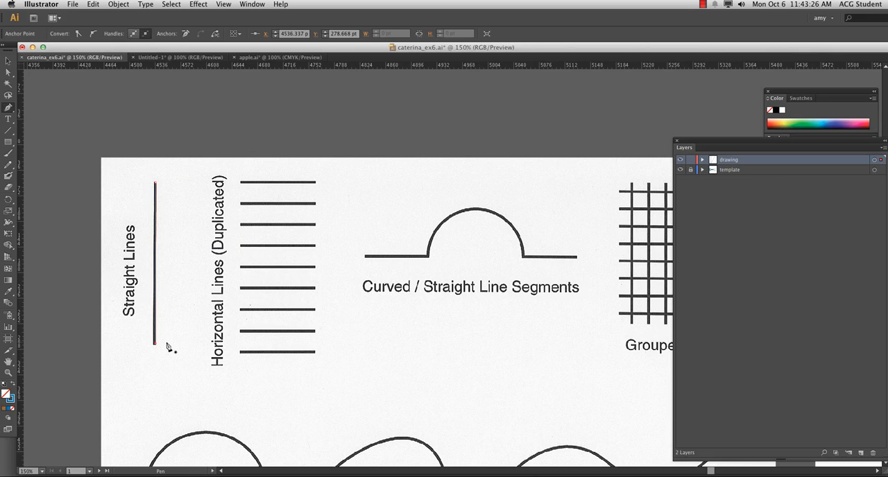
# Step: Trace the topmost line of the Horizontal Lines example with the Pen tool on the drawing layer
pyautogui.click(240, 183)
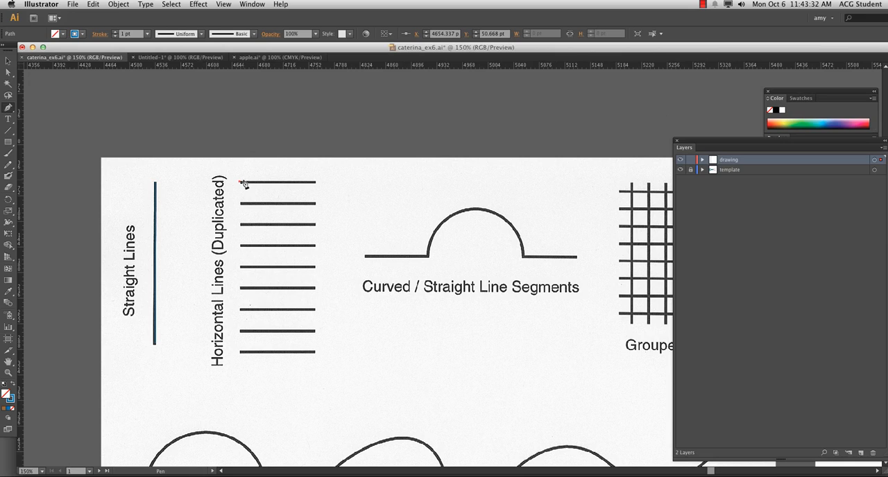
pyautogui.click(316, 183)
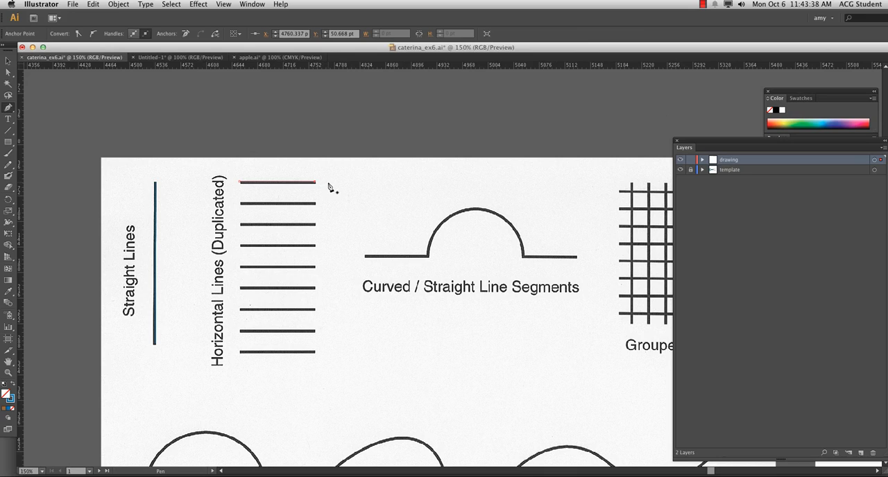
pyautogui.press('v')
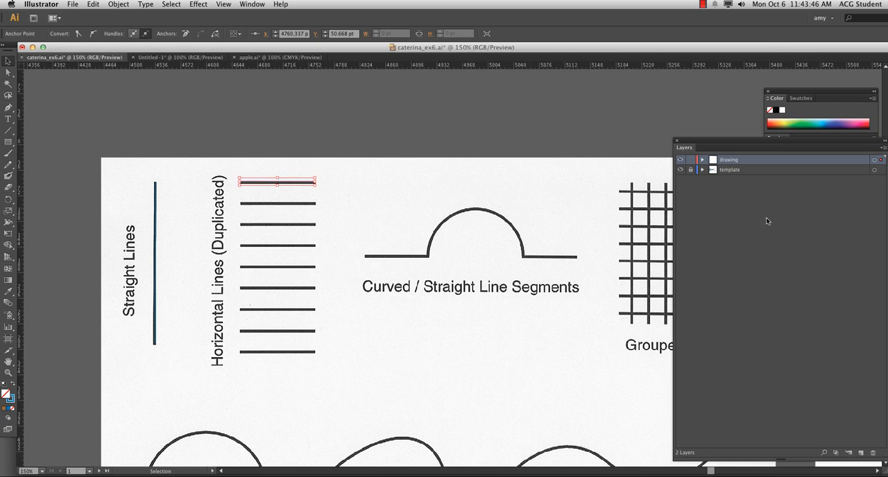
# Step: Move the Layers panel clear of the stroke settings and set the traced horizontal line's stroke weight to 5 pt
pyautogui.moveTo(748, 143)
pyautogui.mouseDown()
pyautogui.moveTo(618, 172)
pyautogui.moveTo(663, 378)
pyautogui.mouseUp()
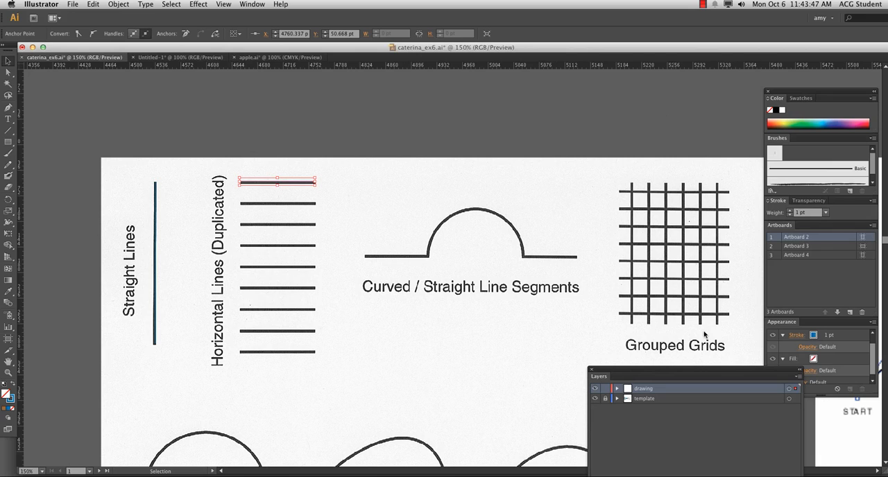
pyautogui.click(789, 210)
pyautogui.click(788, 210)
pyautogui.click(789, 210)
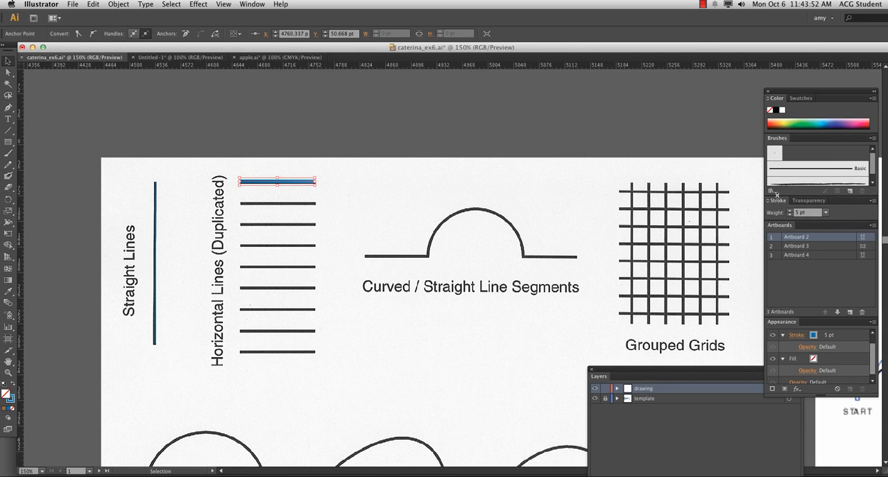
pyautogui.click(252, 5)
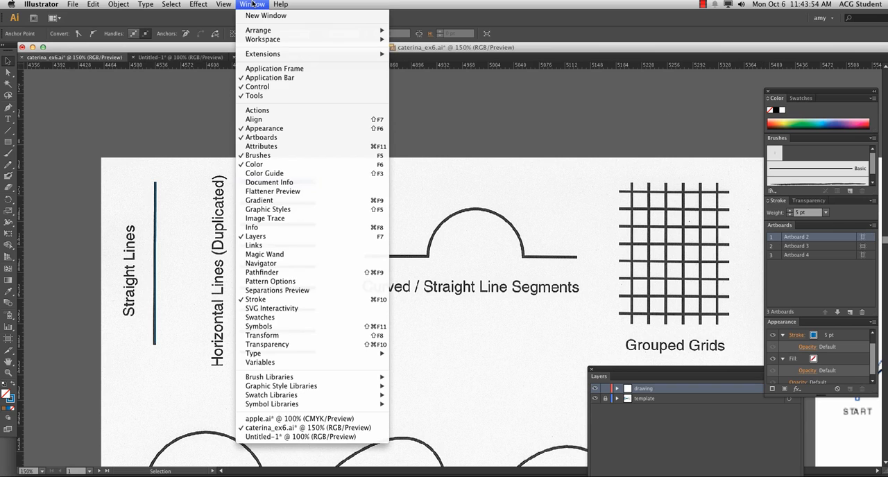
pyautogui.click(244, 4)
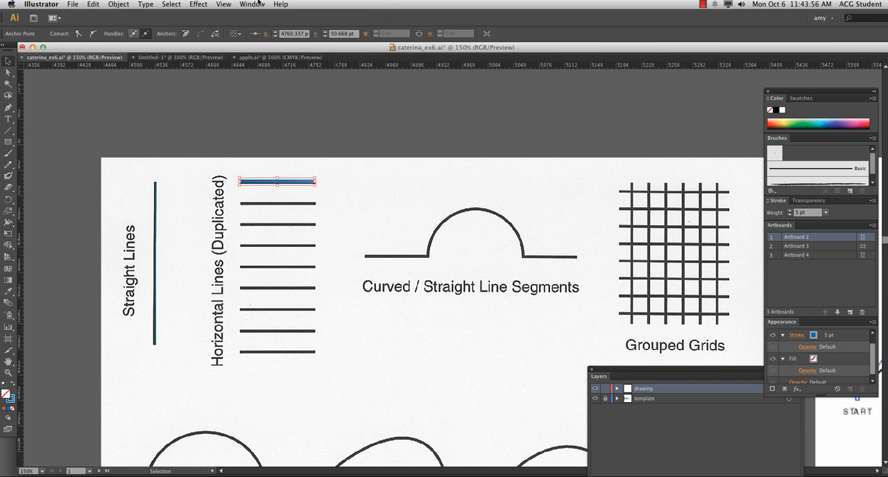
pyautogui.click(241, 4)
pyautogui.click(251, 4)
# Step: Look over the whole set of exercise sheets and how they are laid out in the document, with nothing selected
pyautogui.press('super+minus')
pyautogui.press('super+minus')
pyautogui.moveTo(267, 241); pyautogui.dragTo(242, 171)
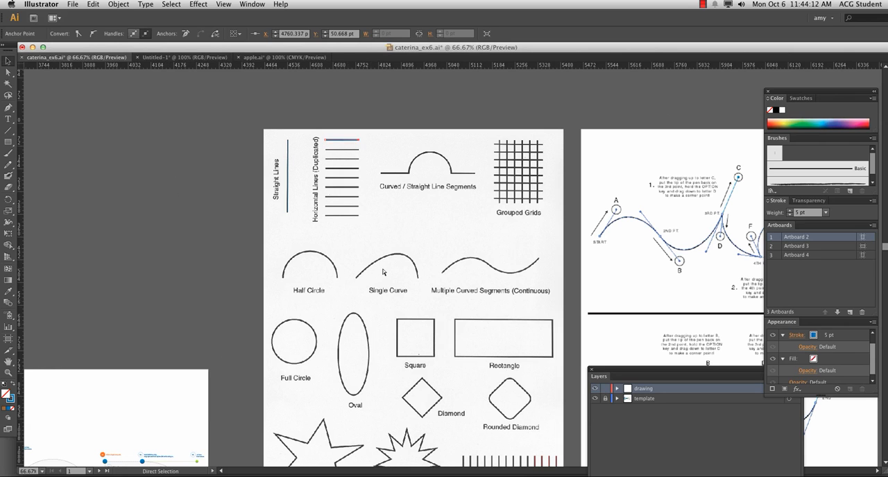
pyautogui.press('super+equal')
pyautogui.press('super+equal')
pyautogui.press('super+minus')
pyautogui.press('super+minus')
pyautogui.press('super+minus')
pyautogui.press('super+minus')
pyautogui.press('super+minus')
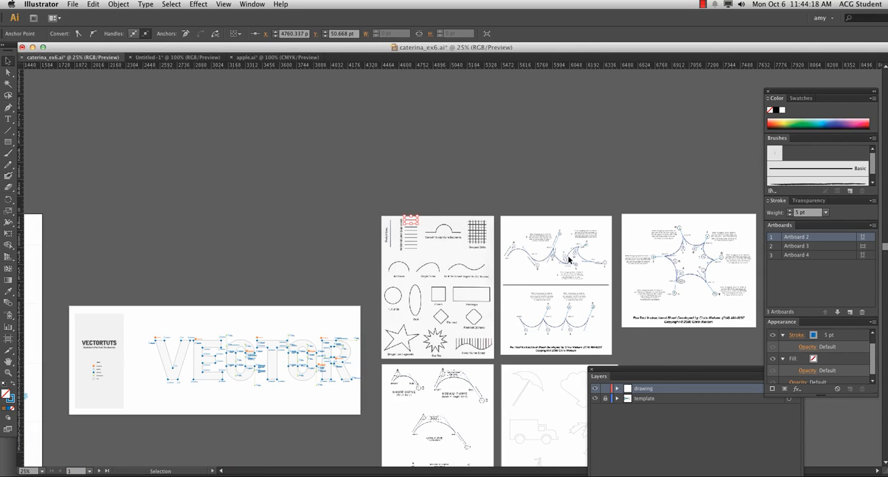
pyautogui.click(567, 300)
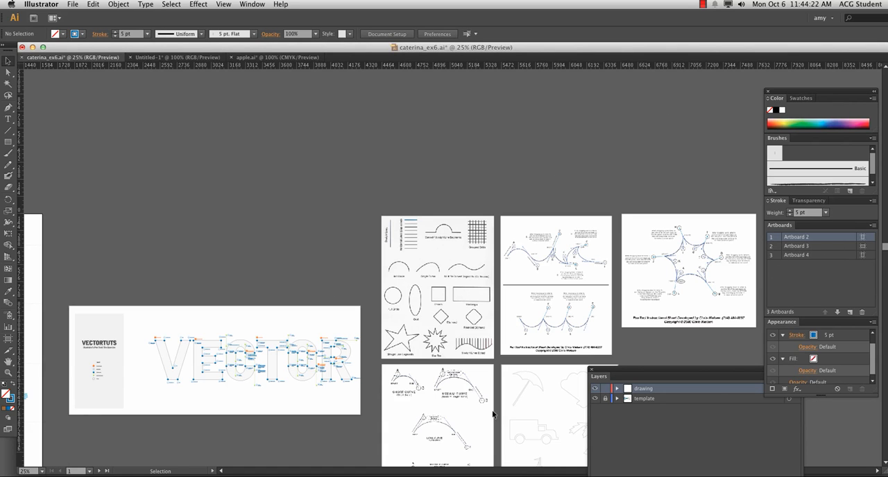
pyautogui.moveTo(166, 284); pyautogui.dragTo(351, 205)
pyautogui.moveTo(643, 204); pyautogui.dragTo(416, 269)
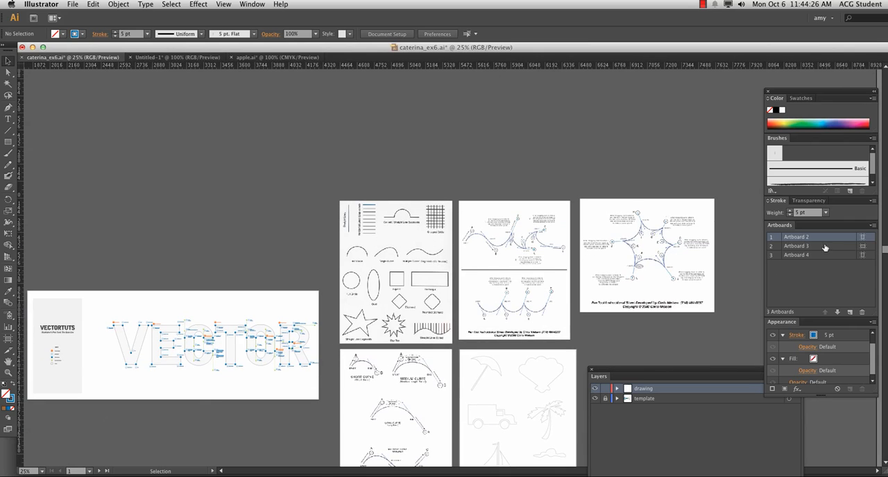
# Step: Examine the Artboard Options of Artboard 2, Artboard 3 and Artboard 4 to see which sheets they cover, leaving their settings as they are
pyautogui.click(865, 237)
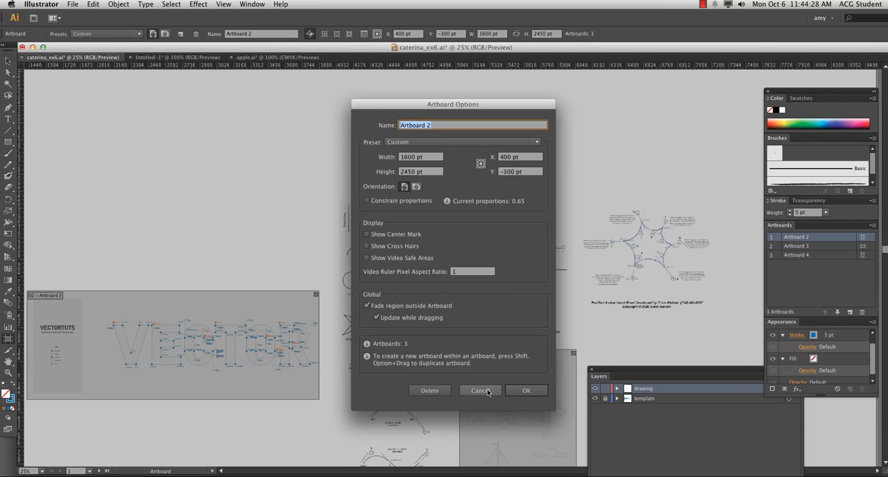
pyautogui.press('Return')
pyautogui.press('Escape')
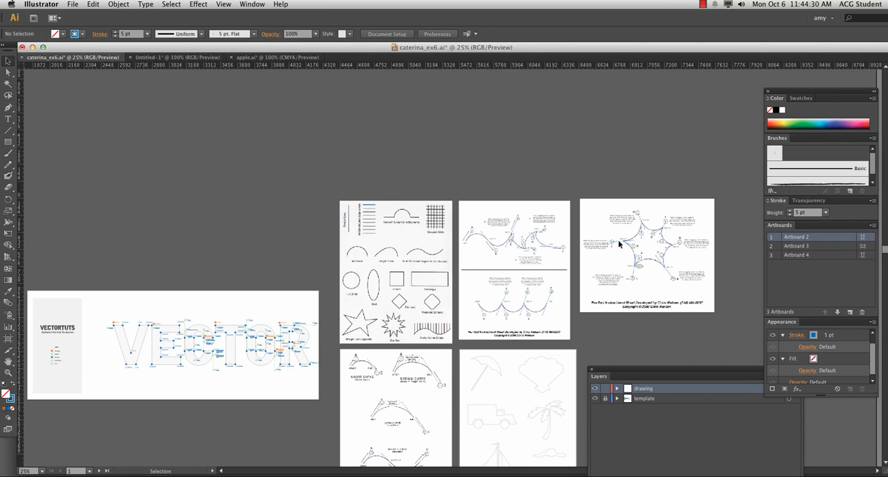
pyautogui.press('super+minus')
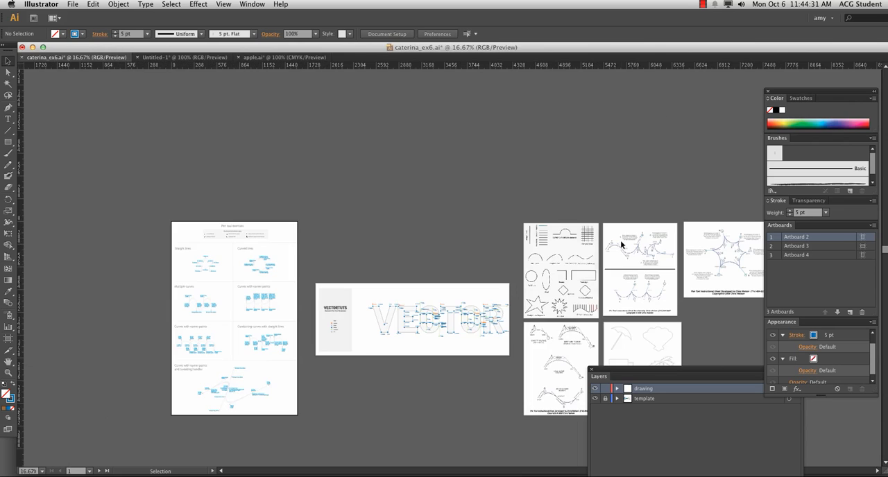
pyautogui.click(801, 247)
pyautogui.click(862, 246)
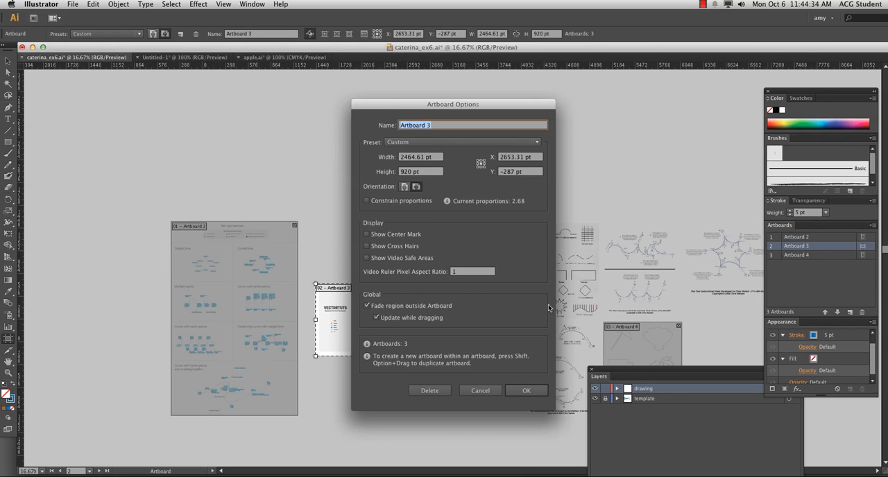
pyautogui.moveTo(483, 115); pyautogui.dragTo(446, 133)
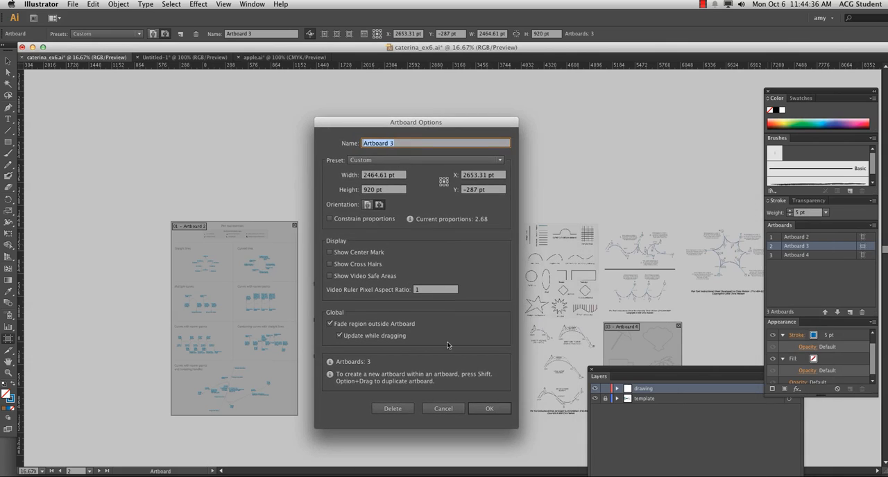
pyautogui.click(440, 409)
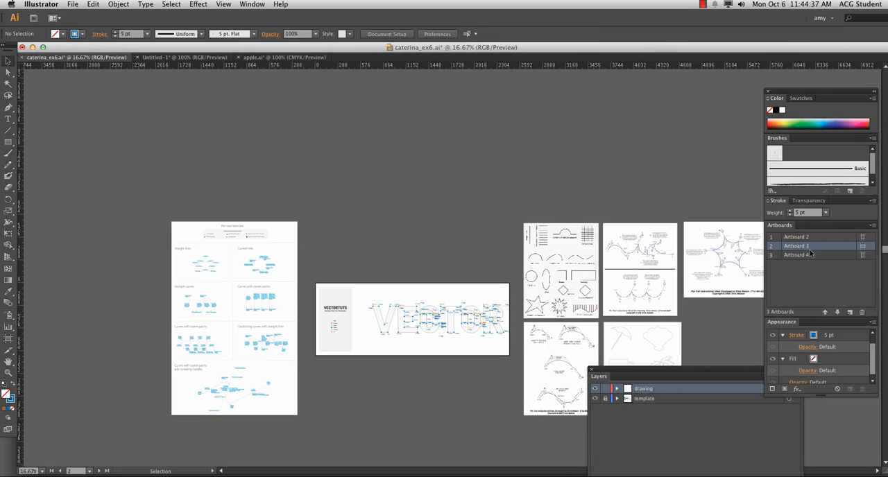
pyautogui.click(863, 238)
pyautogui.click(863, 237)
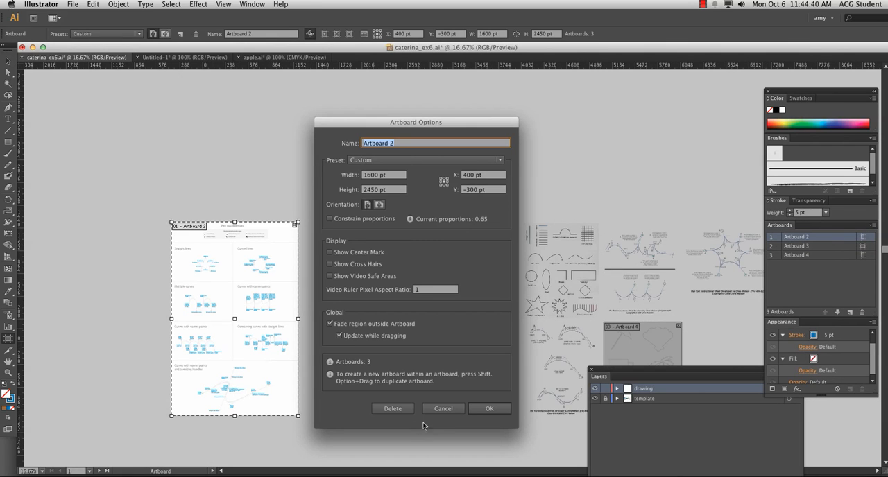
pyautogui.click(443, 409)
pyautogui.moveTo(552, 318); pyautogui.dragTo(269, 265)
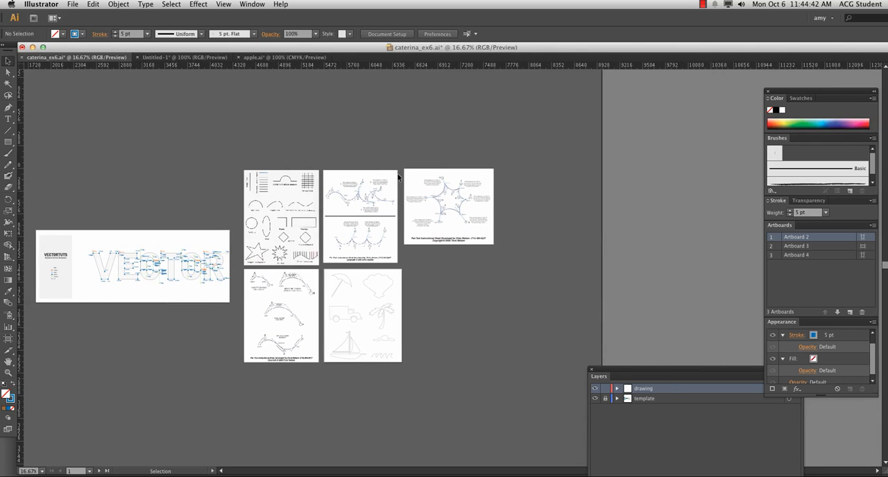
pyautogui.click(865, 256)
pyautogui.click(865, 256)
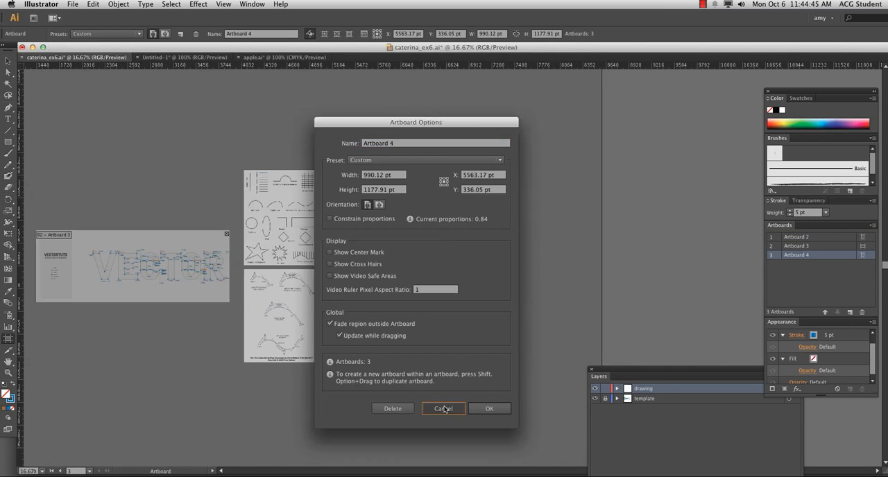
pyautogui.click(443, 408)
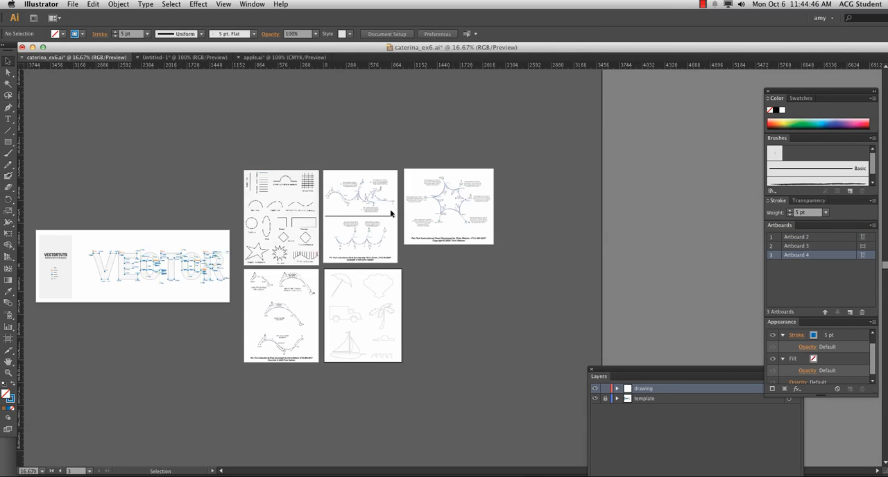
# Step: Duplicate the traced top horizontal line straight down onto the next three lines of the Horizontal Lines example
pyautogui.click(258, 182)
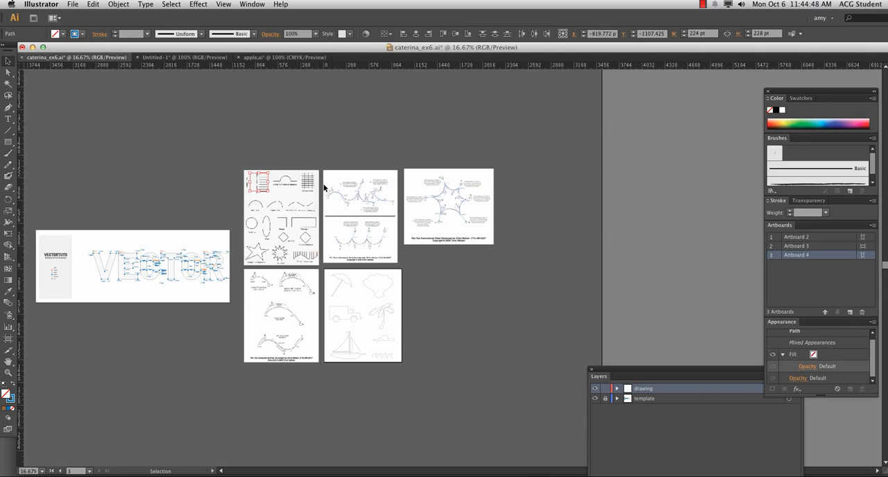
pyautogui.click(287, 170)
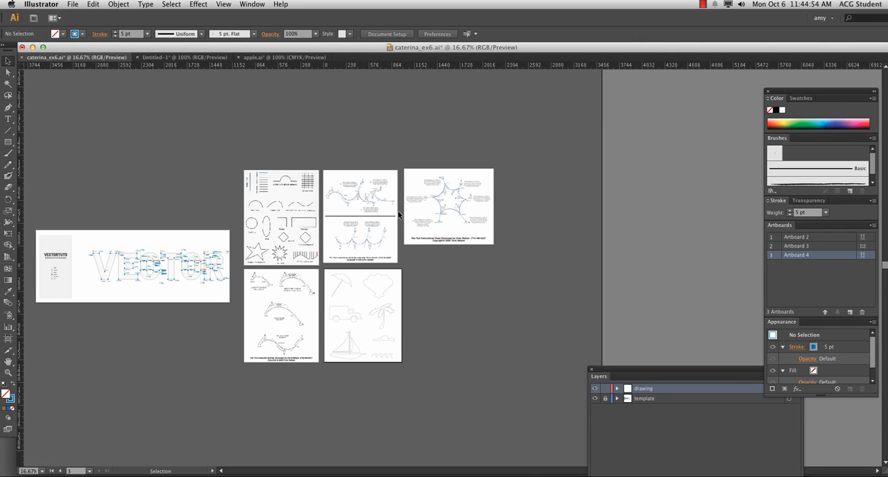
pyautogui.press('super+equal')
pyautogui.press('super+equal')
pyautogui.press('super+equal')
pyautogui.press('super+equal')
pyautogui.press('super+equal')
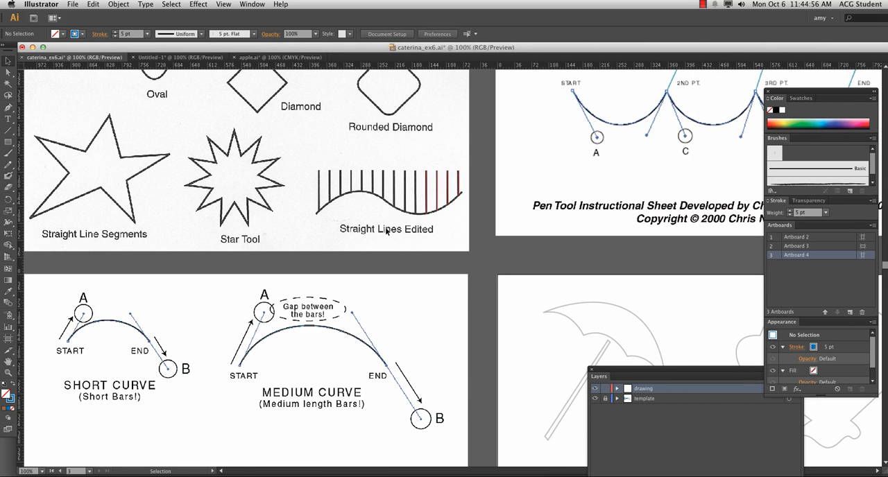
pyautogui.press('space')
pyautogui.moveTo(251, 204); pyautogui.dragTo(406, 346)
pyautogui.scroll(10, 250, 203)
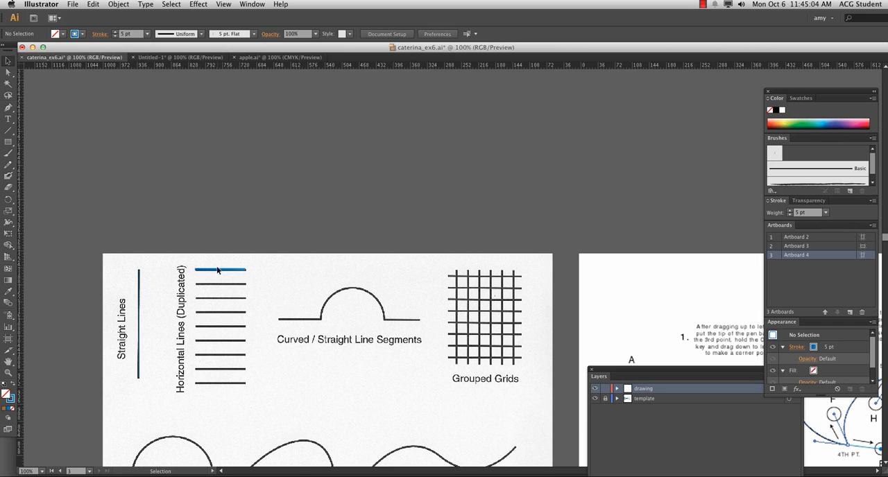
pyautogui.click(217, 271)
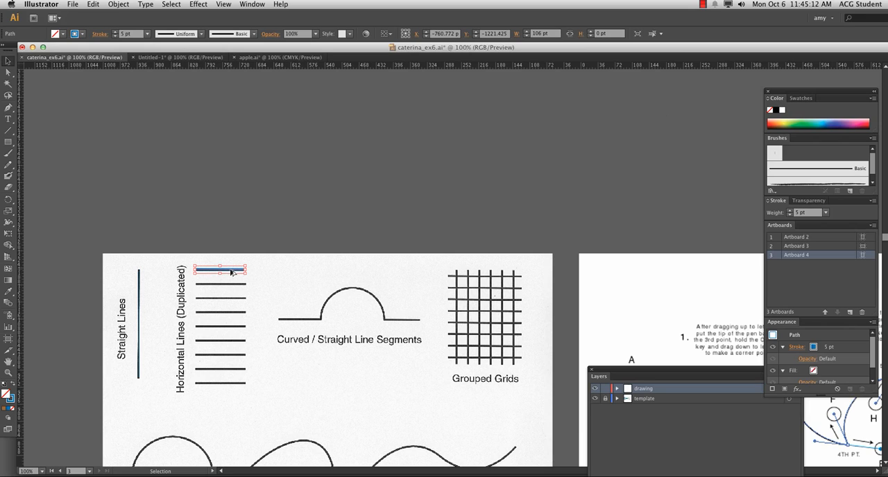
pyautogui.moveTo(234, 272); pyautogui.dragTo(235, 316)
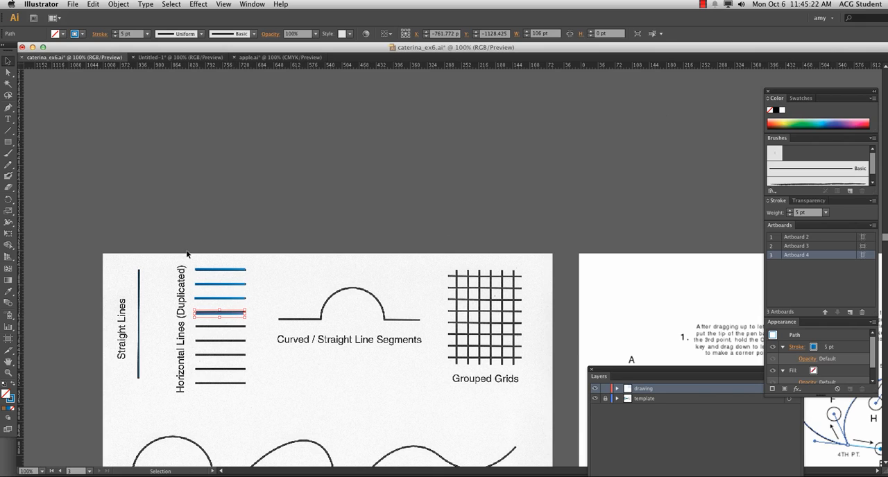
# Step: Duplicate the four blue horizontal lines together onto the next four template lines, and copy the lowest one onto the last line
pyautogui.moveTo(187, 254); pyautogui.dragTo(232, 373)
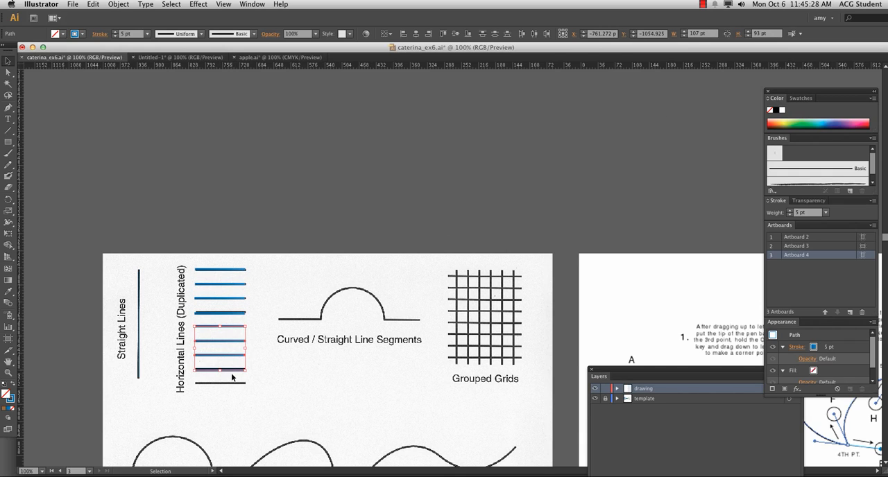
pyautogui.click(232, 373)
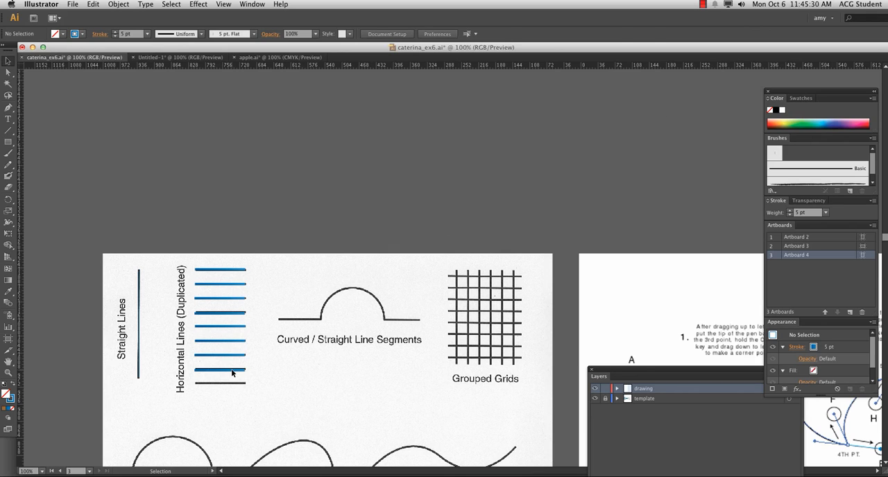
pyautogui.click(226, 371)
pyautogui.moveTo(228, 373); pyautogui.dragTo(231, 386)
pyautogui.click(265, 411)
# Step: Set the stroke weight of the traced vertical line in the Straight Lines example to 14 pt
pyautogui.click(139, 309)
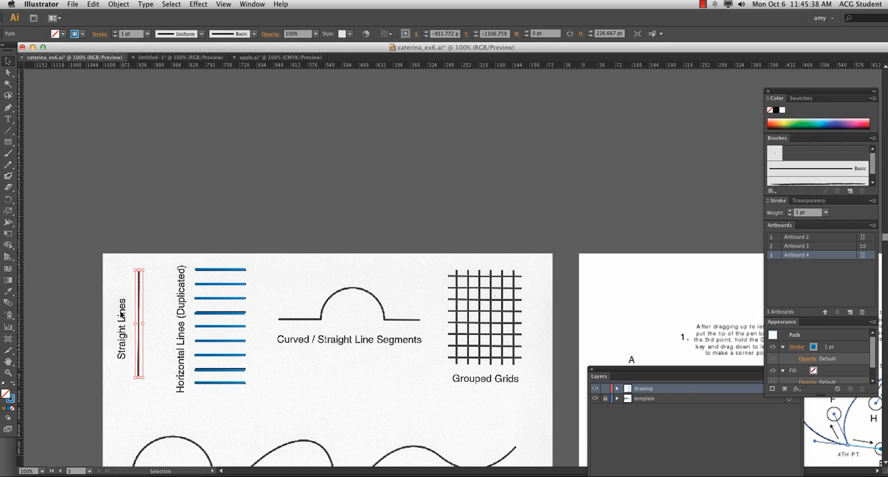
pyautogui.moveTo(130, 257); pyautogui.dragTo(146, 291)
pyautogui.click(114, 31)
pyautogui.click(115, 32)
pyautogui.click(114, 32)
pyautogui.click(114, 32)
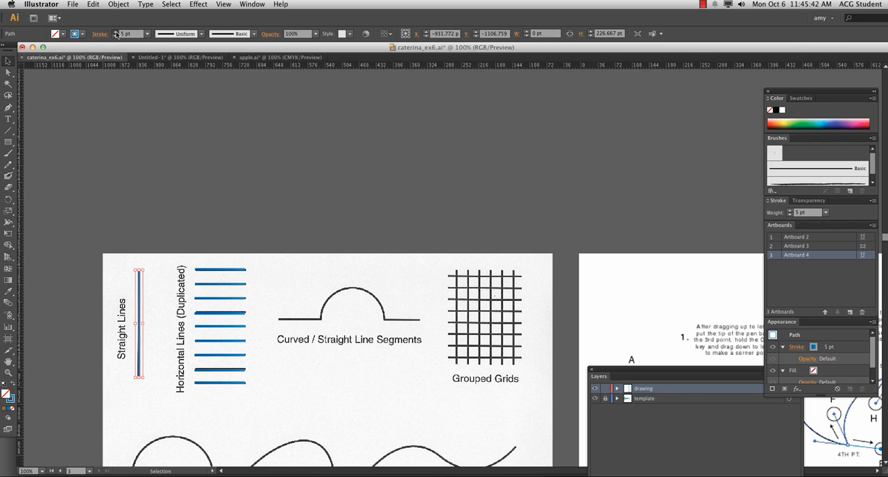
pyautogui.click(114, 32)
pyautogui.click(115, 32)
pyautogui.click(115, 32)
pyautogui.click(116, 31)
pyautogui.click(115, 32)
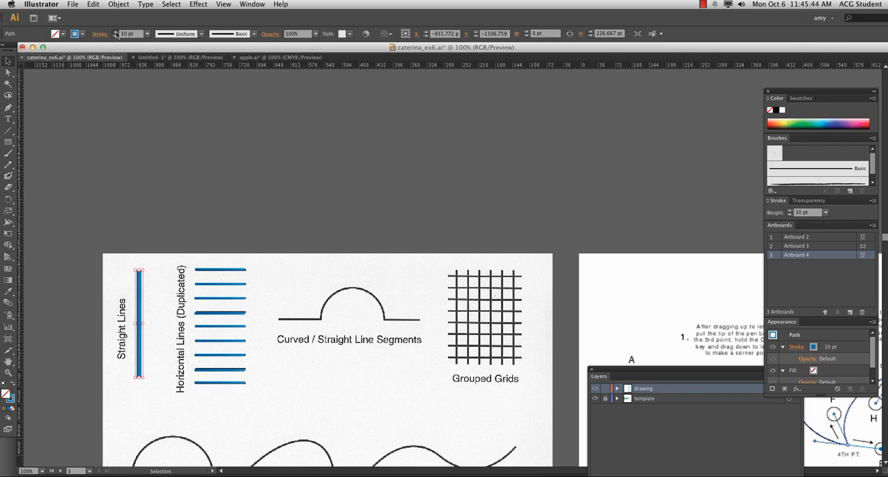
pyautogui.click(116, 31)
pyautogui.click(116, 31)
pyautogui.click(116, 31)
pyautogui.click(116, 31)
# Step: Change the traced vertical line's stroke colour to red and deselect it
pyautogui.click(80, 34)
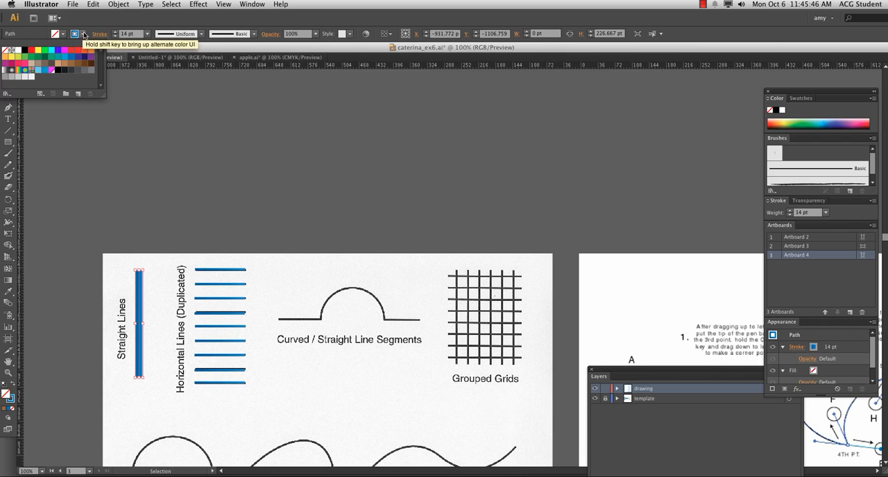
pyautogui.click(80, 50)
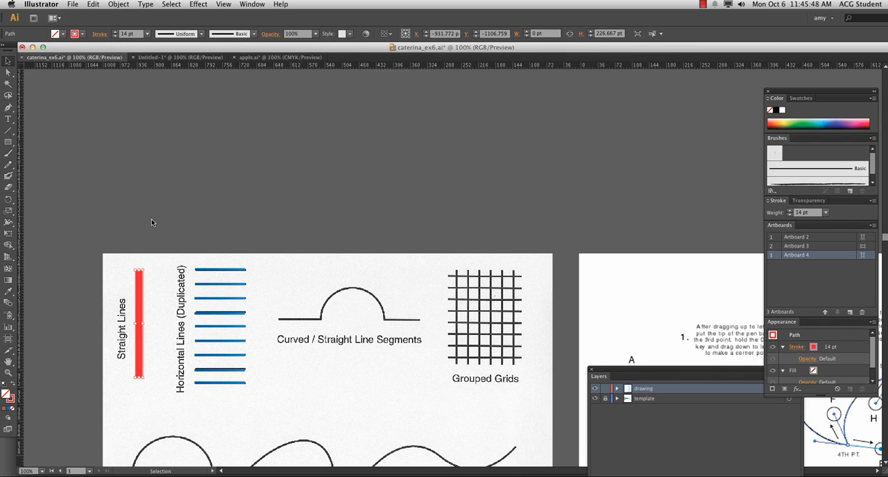
pyautogui.click(274, 385)
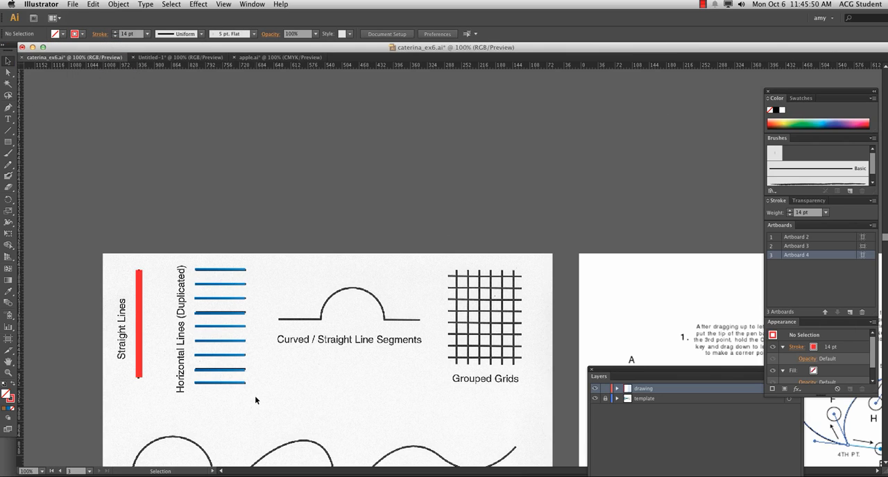
# Step: Set the Pen tool's stroke weight to 6 pt and trace the first straight segment of the Curved / Straight Line Segments example
pyautogui.scroll(-5, 307, 263)
pyautogui.hscroll(3, 307, 264)
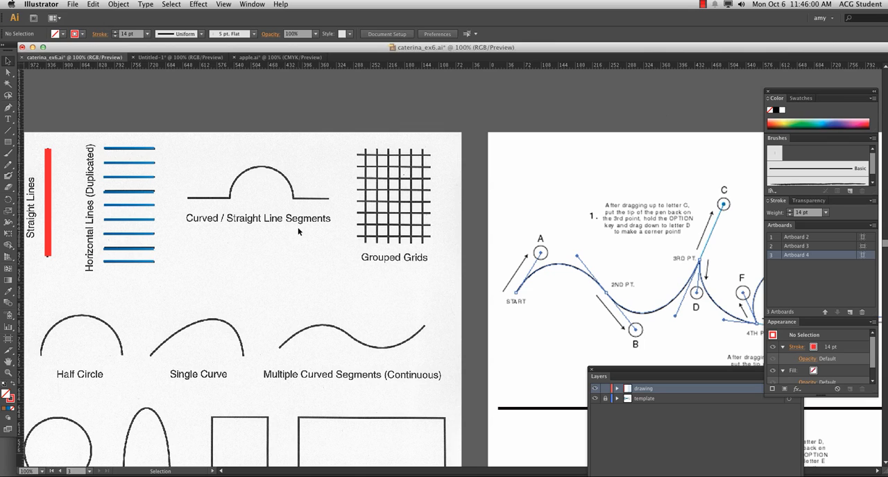
pyautogui.click(8, 108)
pyautogui.click(115, 36)
pyautogui.click(115, 36)
pyautogui.click(115, 36)
pyautogui.click(115, 36)
pyautogui.click(115, 36)
pyautogui.click(115, 37)
pyautogui.click(115, 36)
pyautogui.click(115, 36)
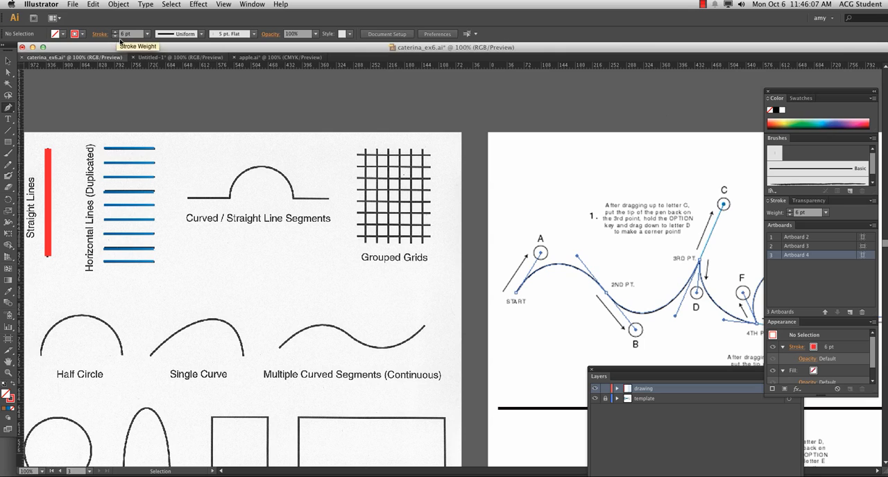
pyautogui.click(188, 197)
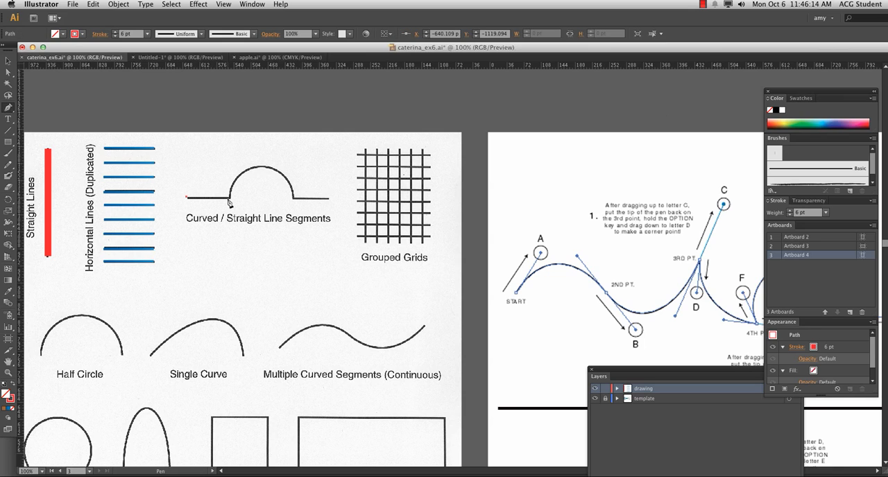
pyautogui.click(229, 197)
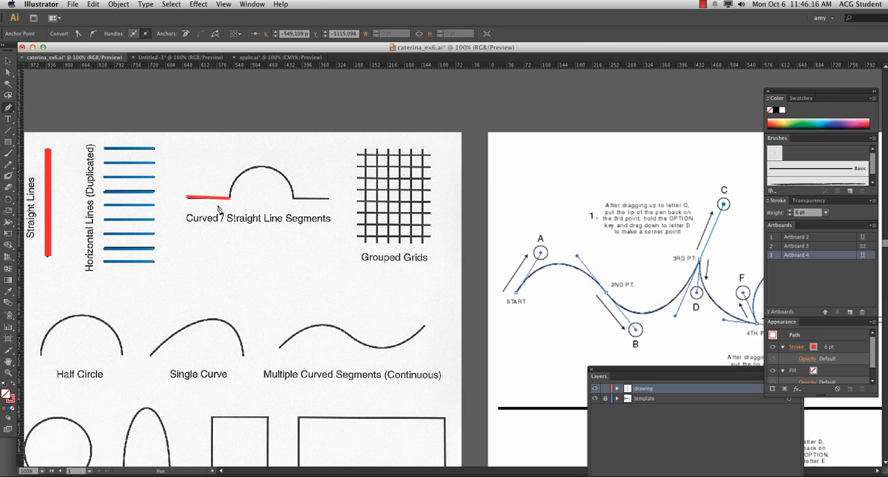
pyautogui.press('super+z')
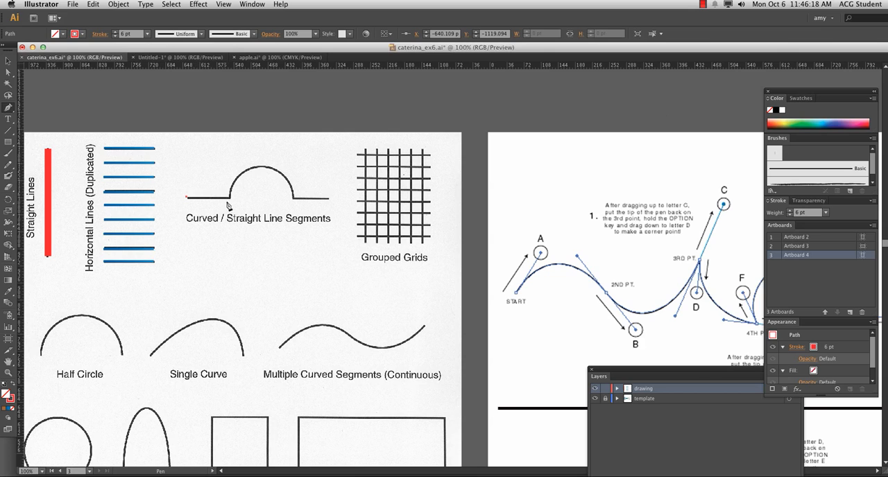
pyautogui.click(230, 198)
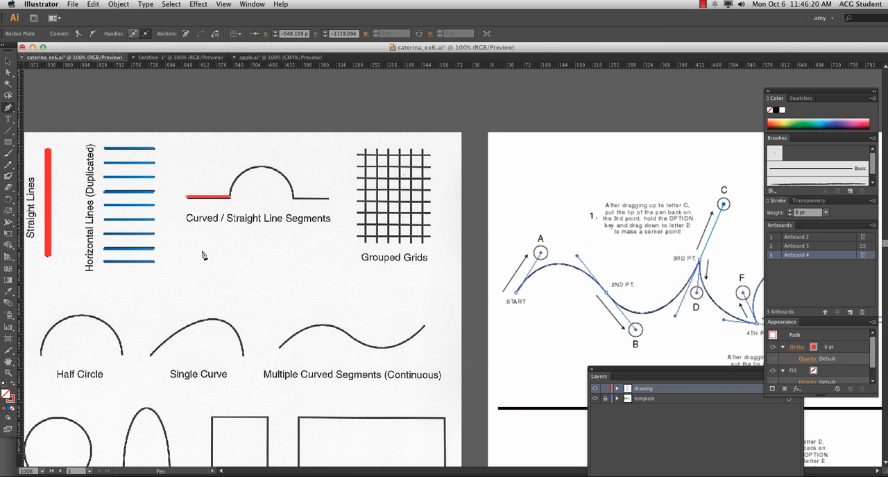
# Step: Continue the path over the arch with a smooth point at its peak, and finish along the remaining straight segment
pyautogui.click(276, 169)
pyautogui.press('super+z')
pyautogui.click(261, 168)
pyautogui.press('super+z')
pyautogui.moveTo(261, 169); pyautogui.dragTo(293, 169)
pyautogui.click(293, 198)
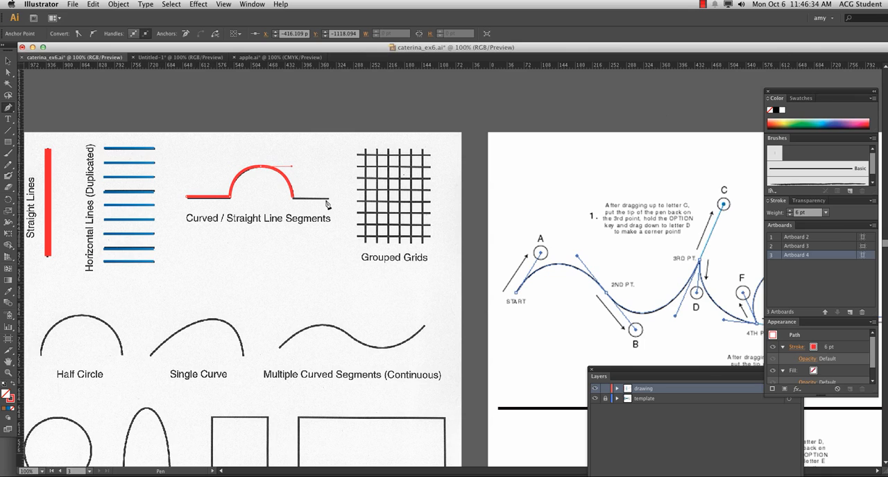
pyautogui.click(331, 201)
pyautogui.press('super+z')
# Step: Try to trace the Half Circle example as one curve using only its two end points
pyautogui.scroll(-5, 208, 277)
pyautogui.hscroll(-2, 208, 277)
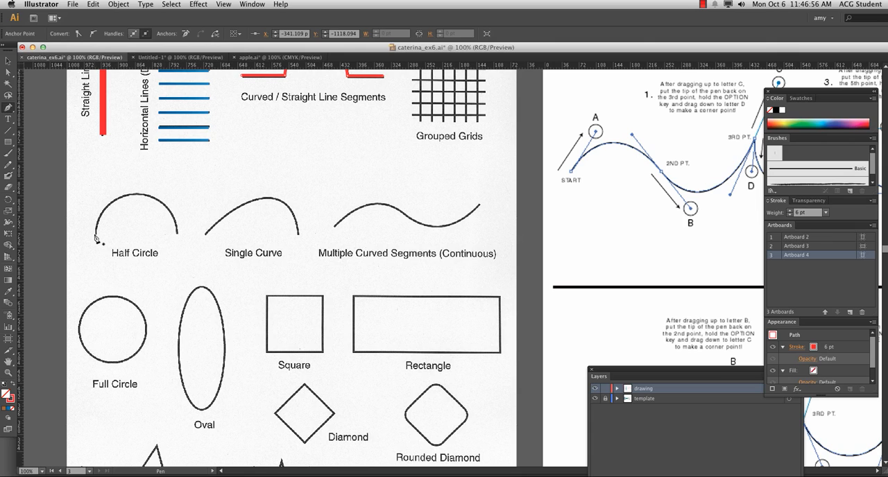
pyautogui.click(97, 238)
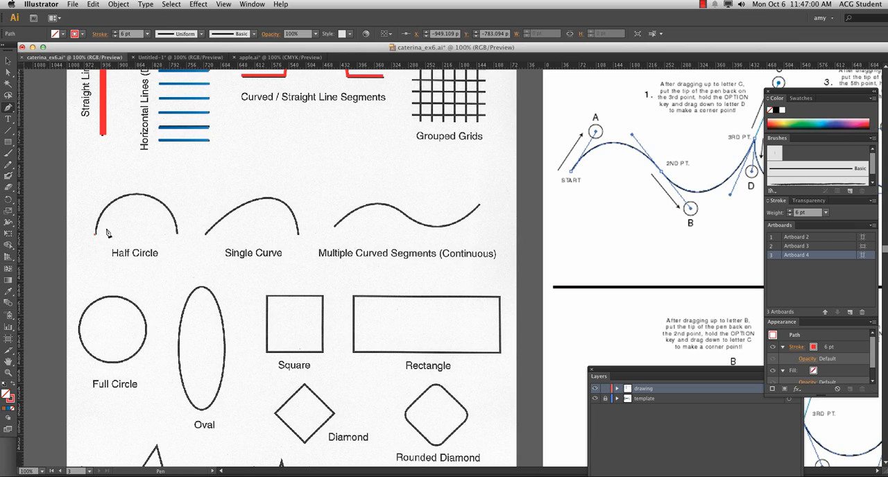
pyautogui.click(177, 233)
pyautogui.moveTo(177, 237)
pyautogui.mouseDown()
pyautogui.moveTo(188, 318)
pyautogui.moveTo(177, 332)
pyautogui.moveTo(213, 297)
pyautogui.moveTo(231, 322)
pyautogui.moveTo(221, 326)
pyautogui.mouseUp()
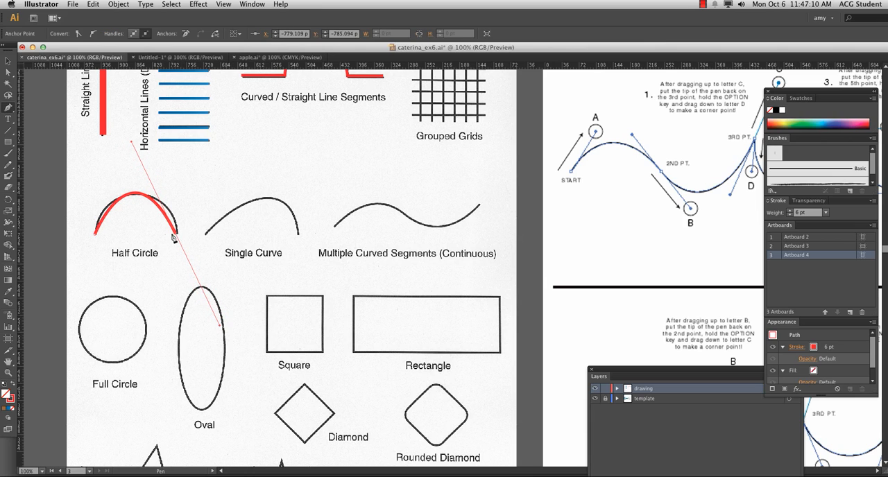
# Step: Adjust the end anchor and upper direction handle of the two-point half-circle path, and delete the path
pyautogui.press('a')
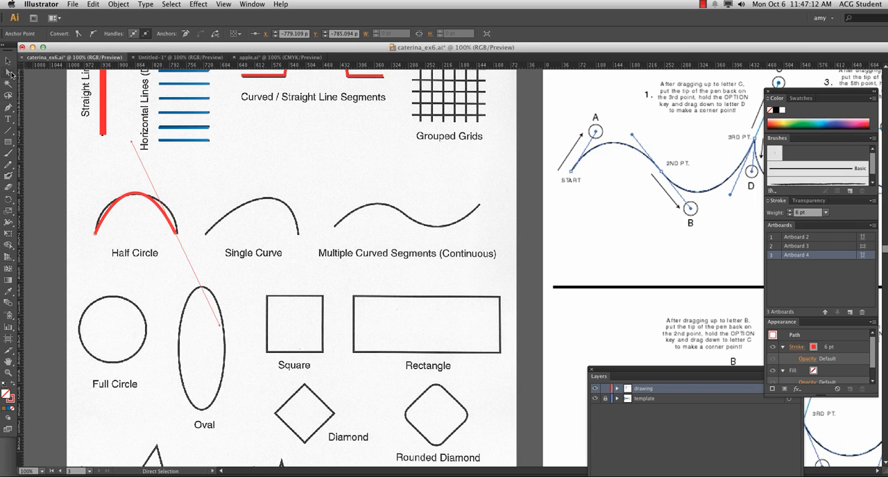
pyautogui.moveTo(177, 235); pyautogui.dragTo(178, 236)
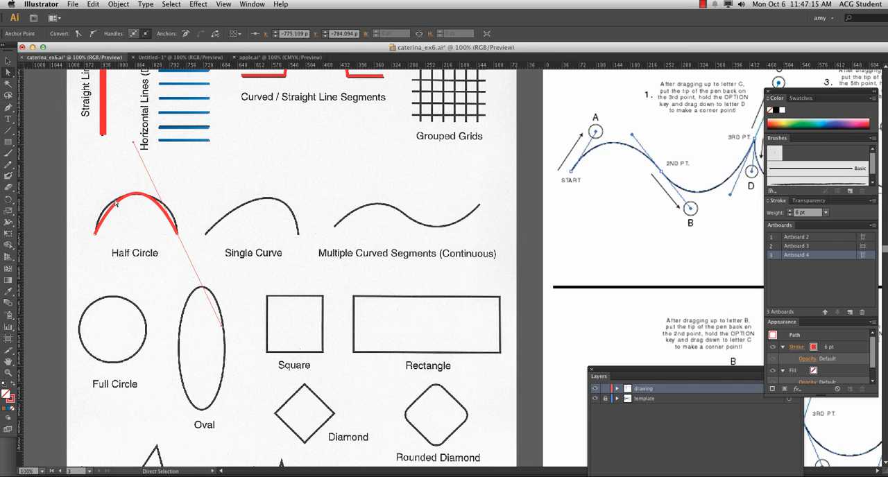
pyautogui.click(95, 236)
pyautogui.moveTo(134, 144); pyautogui.dragTo(133, 170)
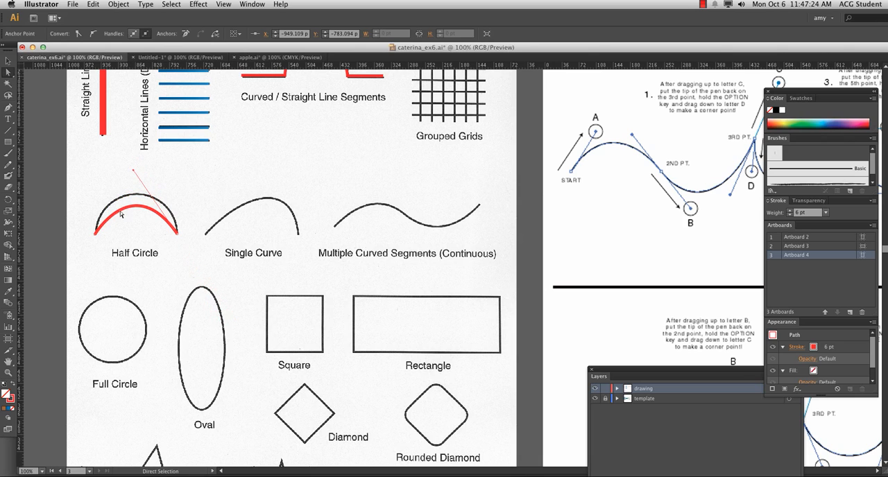
pyautogui.click(128, 217)
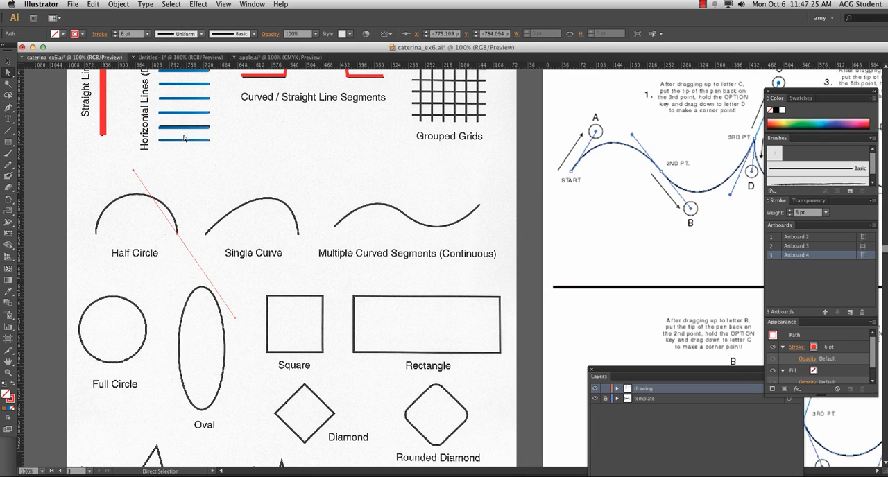
pyautogui.click(133, 165)
# Step: Trace the Half Circle with the Pen tool using three points, with a smooth point at the top of the arc
pyautogui.click(9, 109)
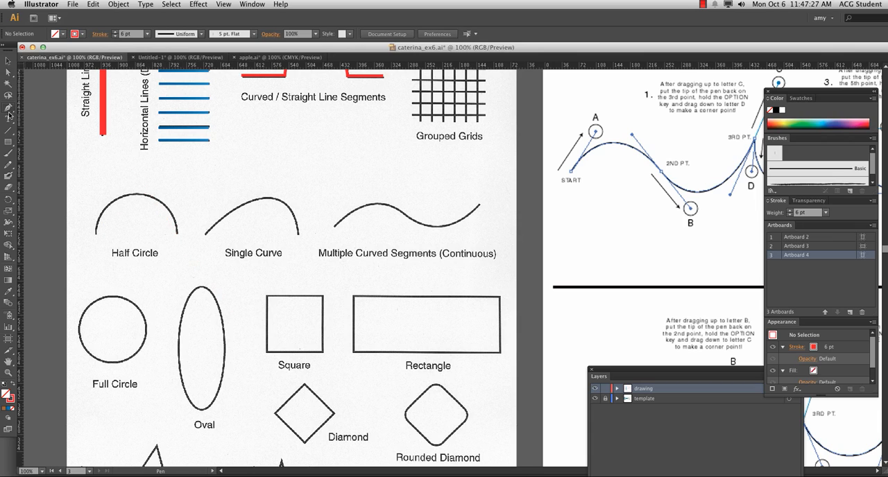
pyautogui.click(96, 236)
pyautogui.moveTo(136, 195); pyautogui.dragTo(170, 195)
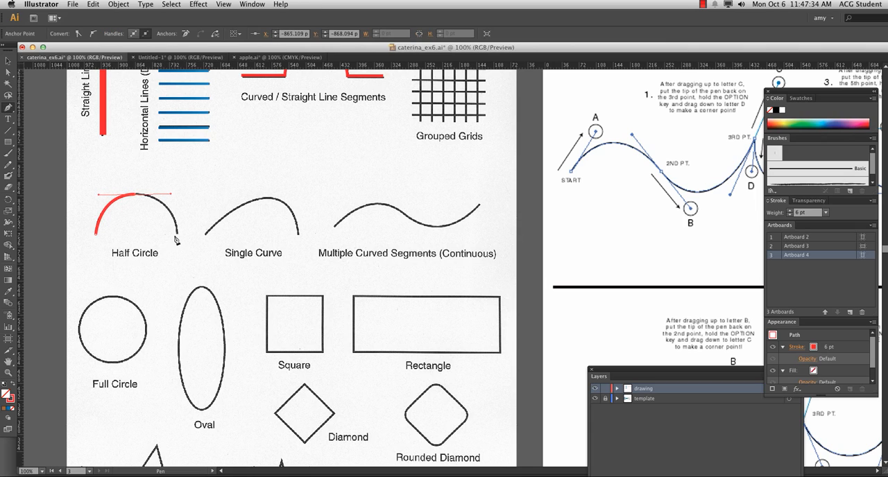
pyautogui.click(178, 236)
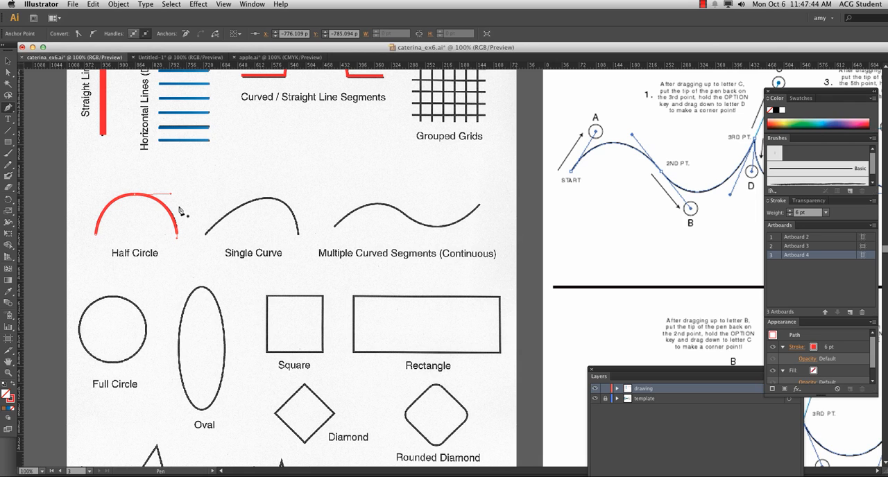
# Step: Trace the wave exercise on the next artboard from START to the 3RD PT., pulling direction handles to letters A, B and C
pyautogui.moveTo(668, 245)
pyautogui.mouseDown()
pyautogui.moveTo(248, 321)
pyautogui.moveTo(266, 330)
pyautogui.mouseUp()
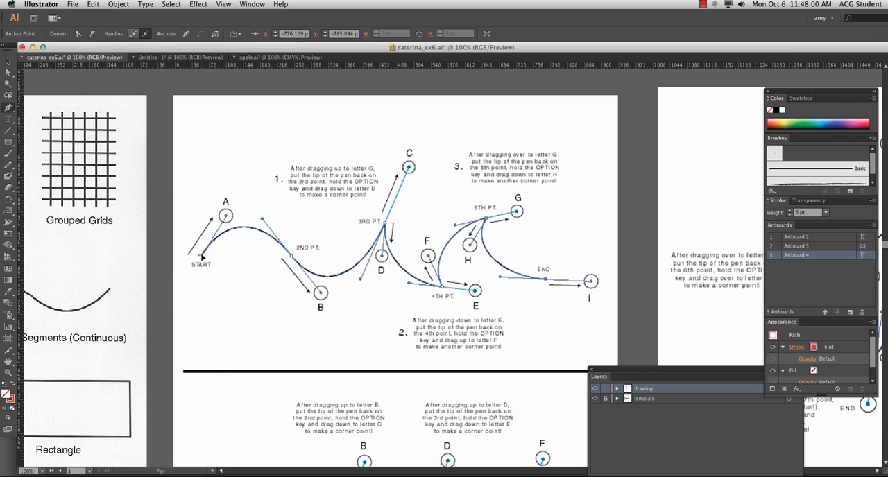
pyautogui.moveTo(208, 248); pyautogui.dragTo(227, 216)
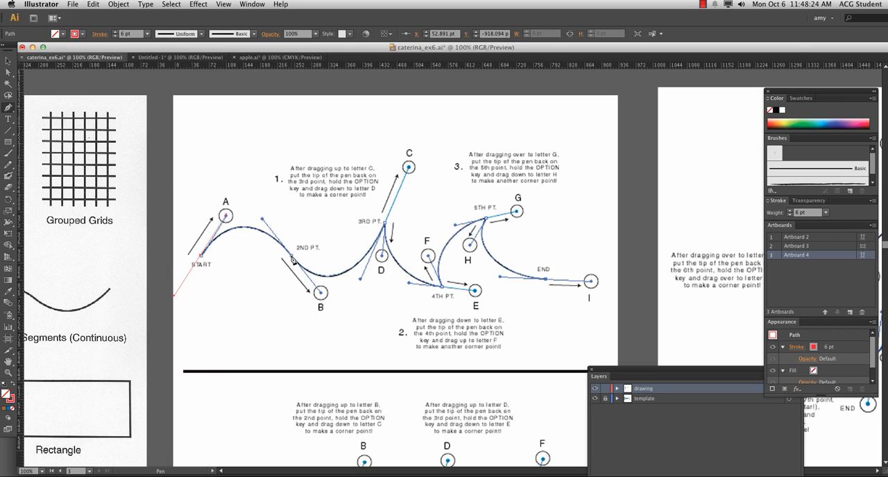
pyautogui.moveTo(292, 258); pyautogui.dragTo(320, 293)
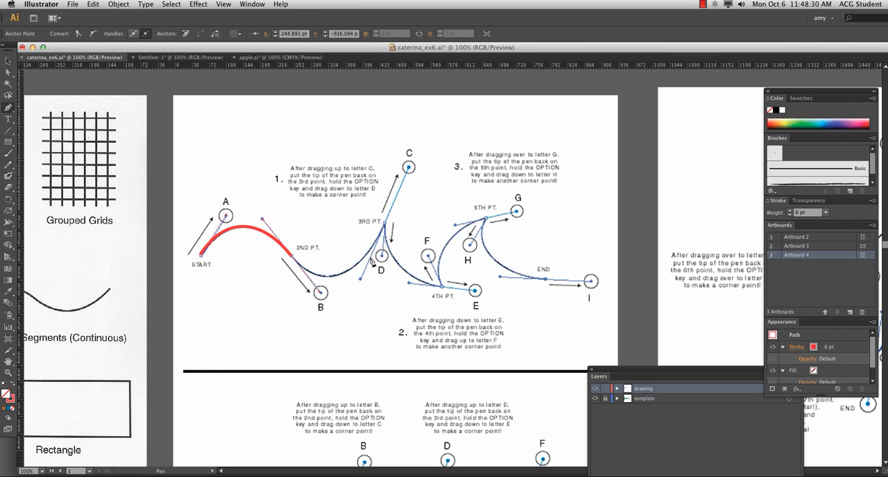
pyautogui.moveTo(385, 224); pyautogui.dragTo(410, 167)
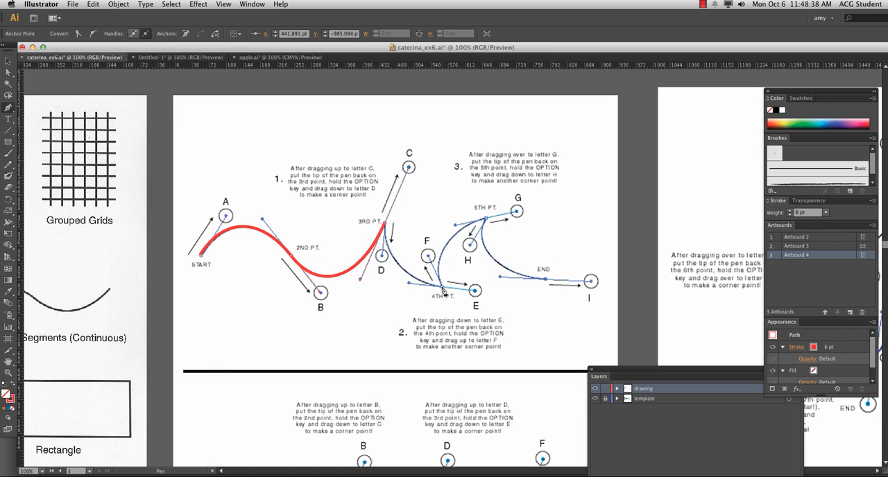
# Step: Try to continue the wave path to the 4TH PT. and to convert the 3RD PT. anchor into a corner point
pyautogui.moveTo(442, 288); pyautogui.dragTo(414, 313)
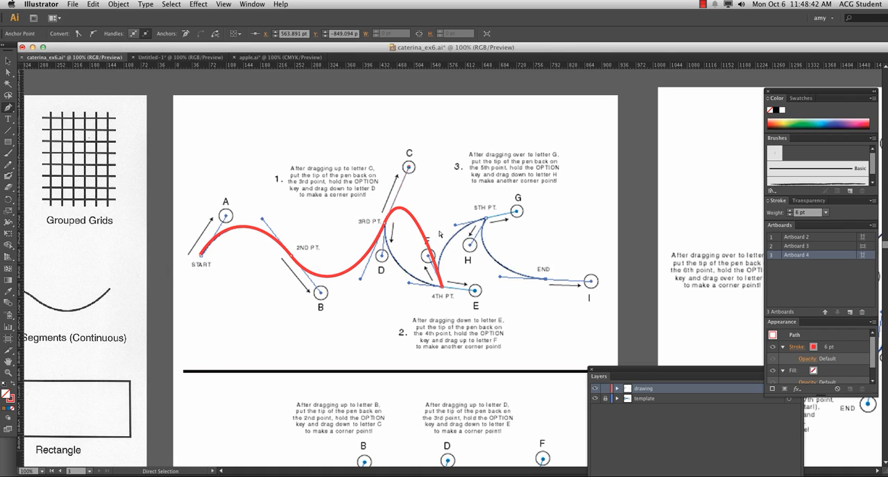
pyautogui.press('super+z')
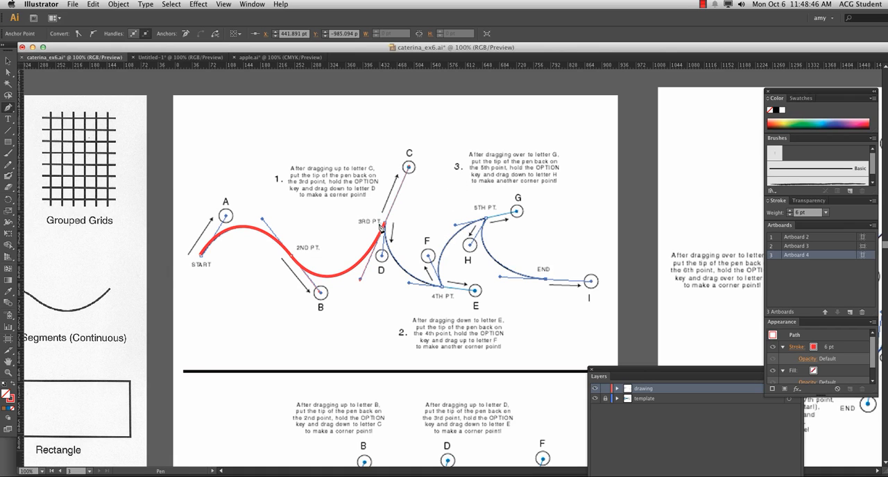
pyautogui.press('super+equal')
pyautogui.press('super+equal')
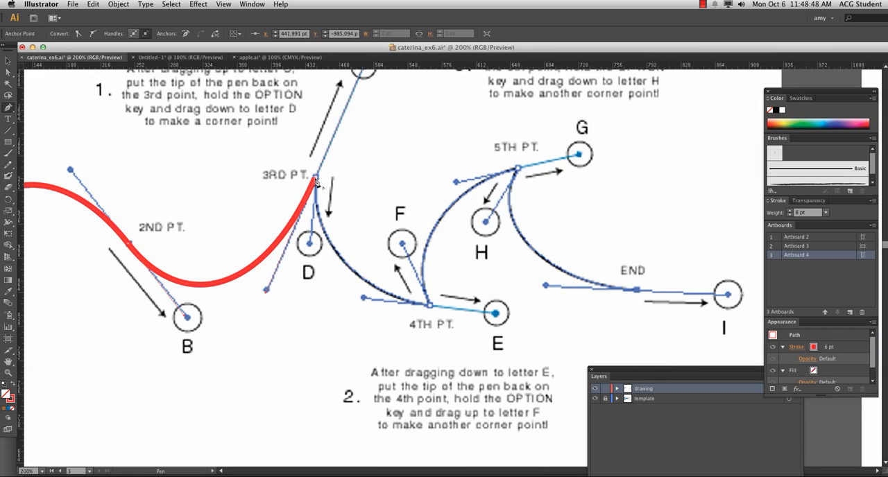
pyautogui.moveTo(315, 179); pyautogui.dragTo(316, 183)
pyautogui.press('super+z')
pyautogui.press('super+z')
pyautogui.press('super+z')
pyautogui.click(317, 181)
pyautogui.press('super+z')
pyautogui.scroll(3, 329, 217)
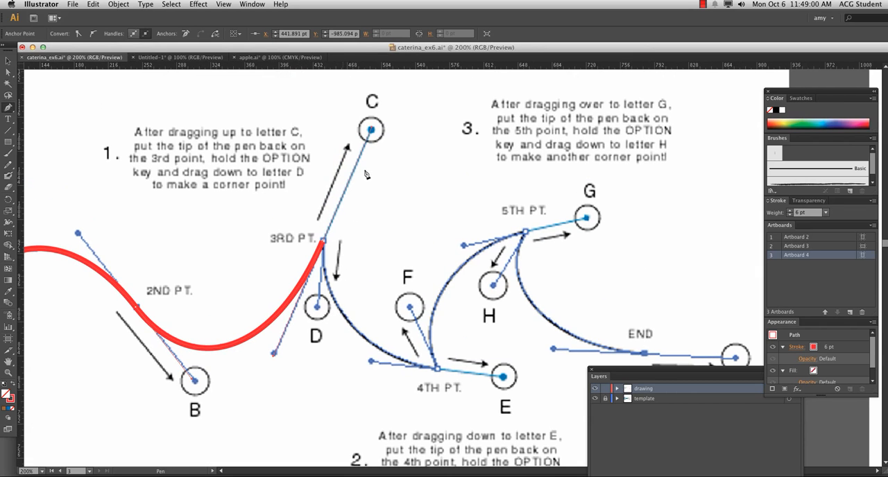